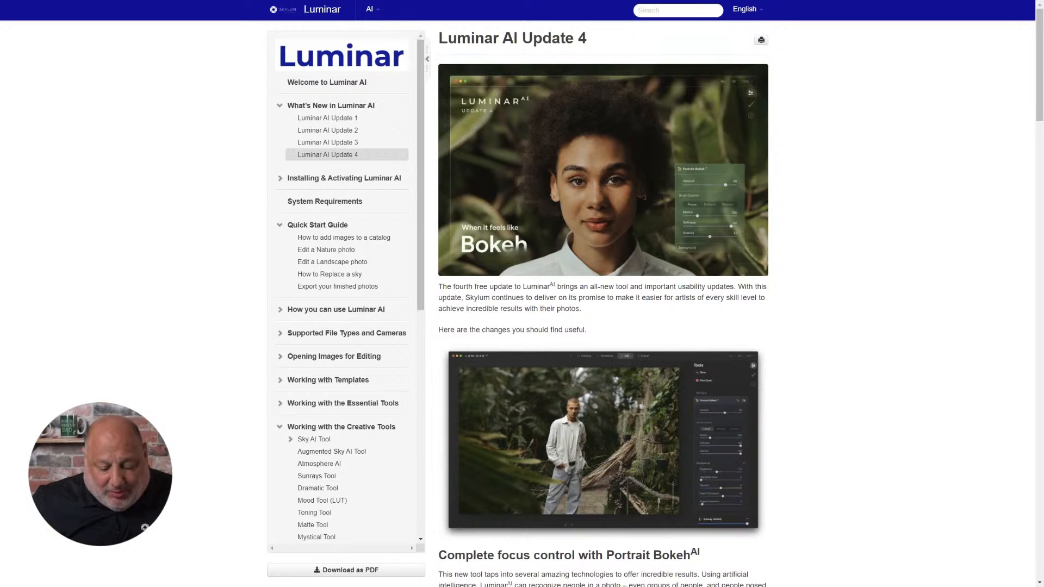
- Read through the Luminar AI Update 4 release notes, from Portrait Bokeh to the bug fixes and minor enhancements
{"action": "scroll", "coordinate": [603, 305], "scroll_direction": "down", "scroll_amount": 7}
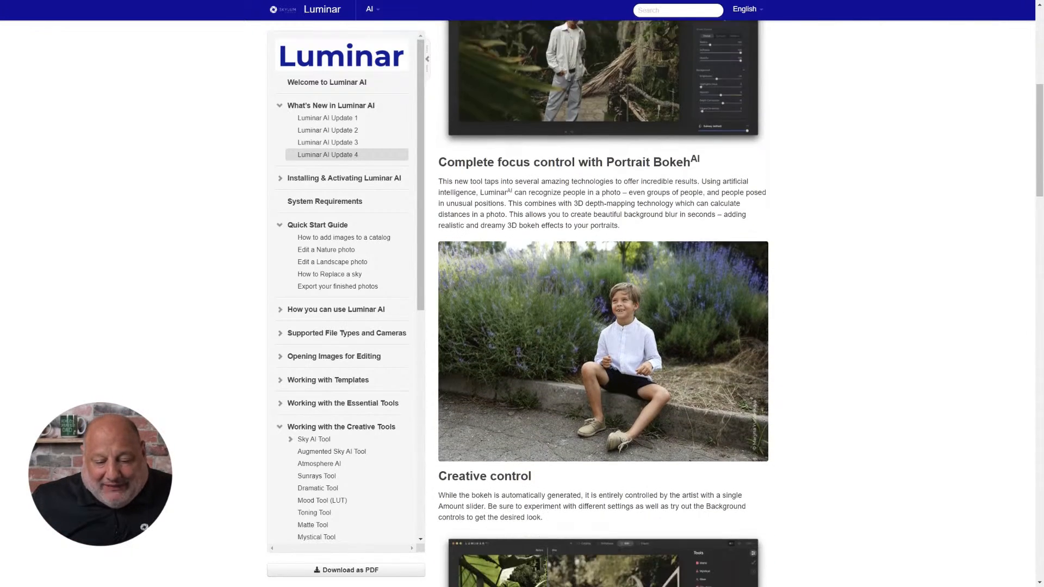
{"action": "scroll", "coordinate": [603, 305], "scroll_direction": "down", "scroll_amount": 6}
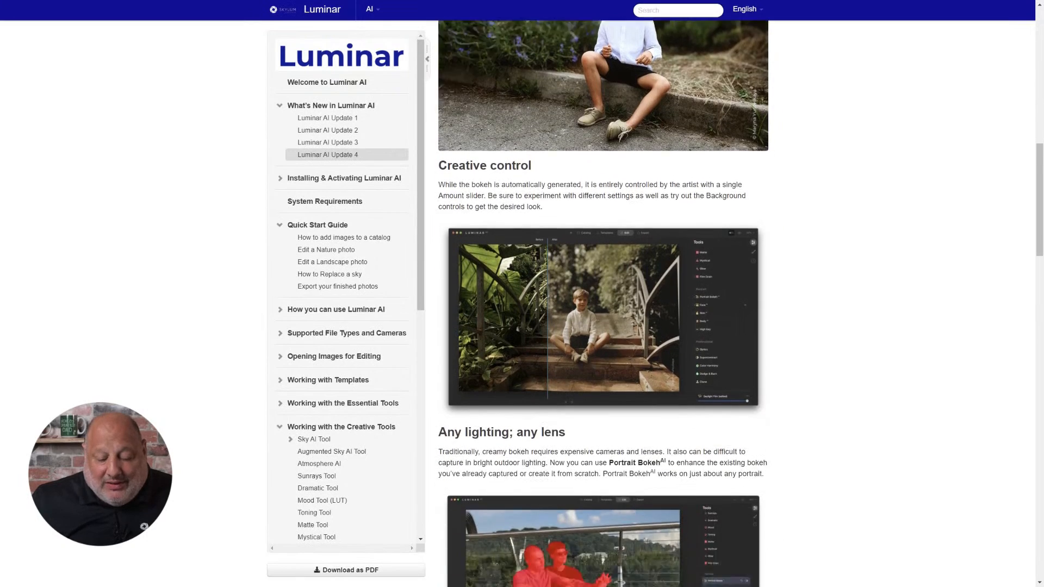
{"action": "scroll", "coordinate": [603, 305], "scroll_direction": "down", "scroll_amount": 10}
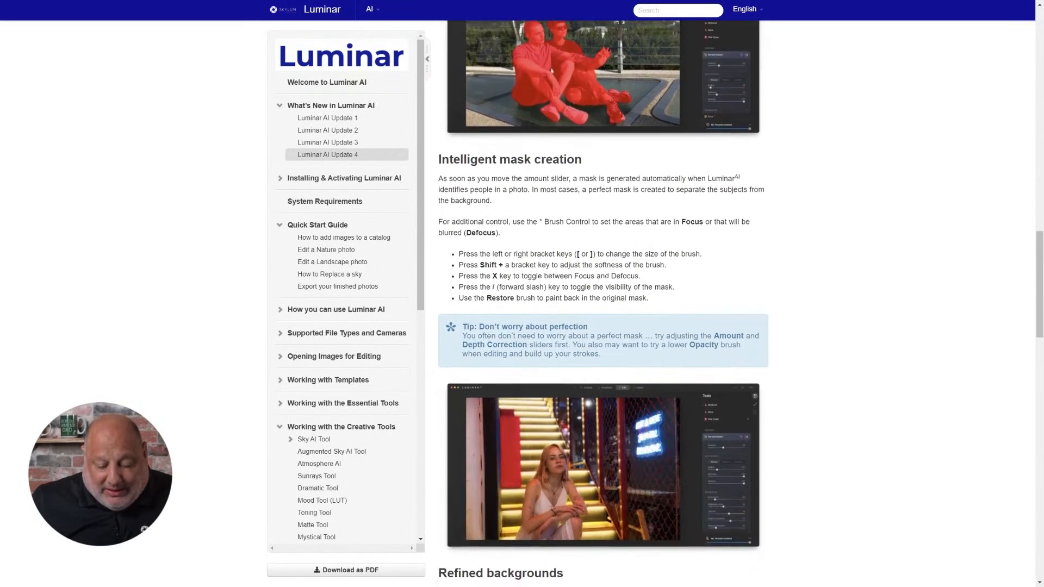
{"action": "scroll", "coordinate": [603, 304], "scroll_direction": "down", "scroll_amount": 10}
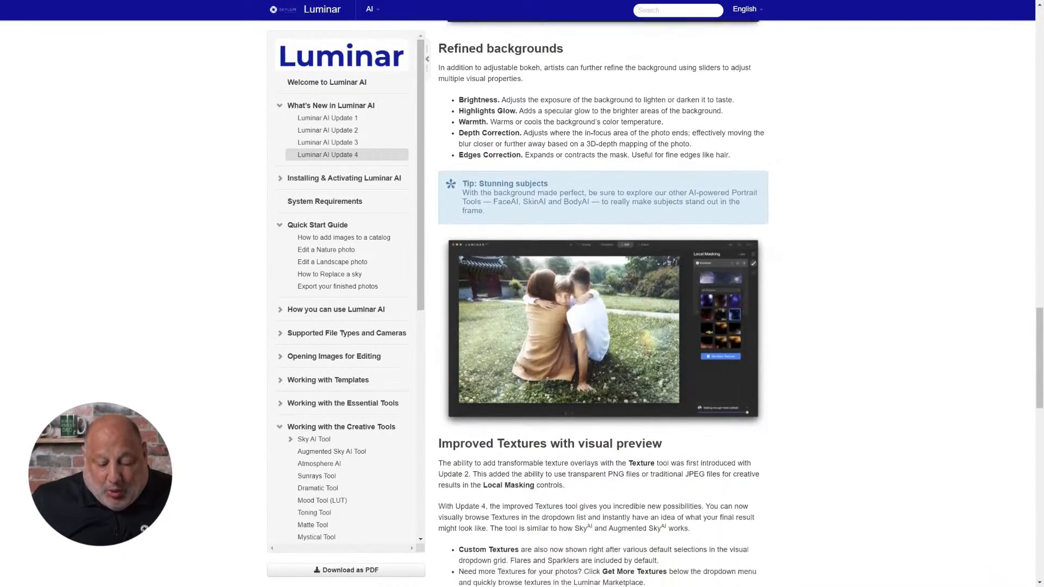
{"action": "scroll", "coordinate": [603, 304], "scroll_direction": "down", "scroll_amount": 13}
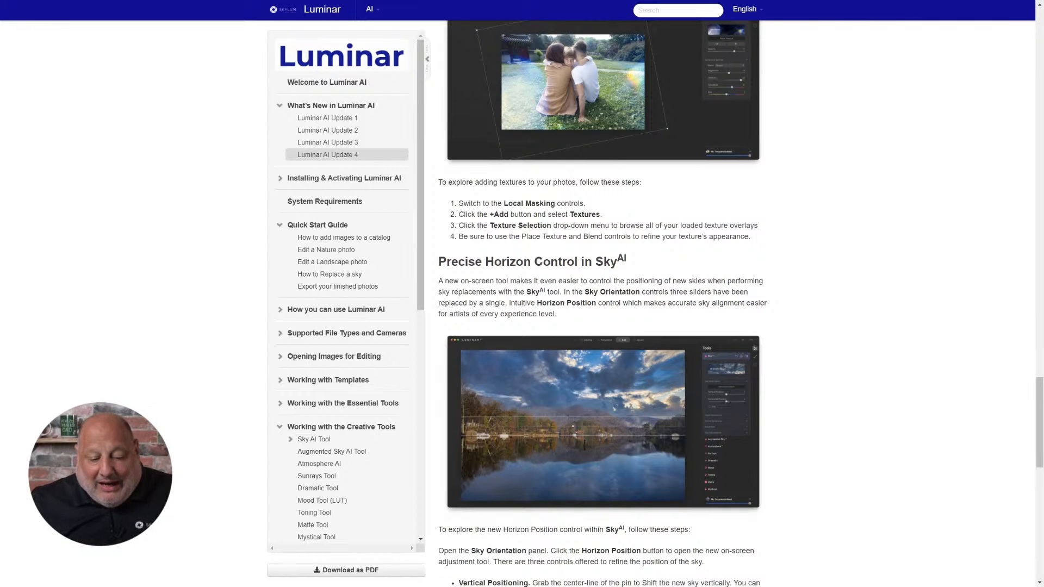
{"action": "scroll", "coordinate": [602, 305], "scroll_direction": "down", "scroll_amount": 10}
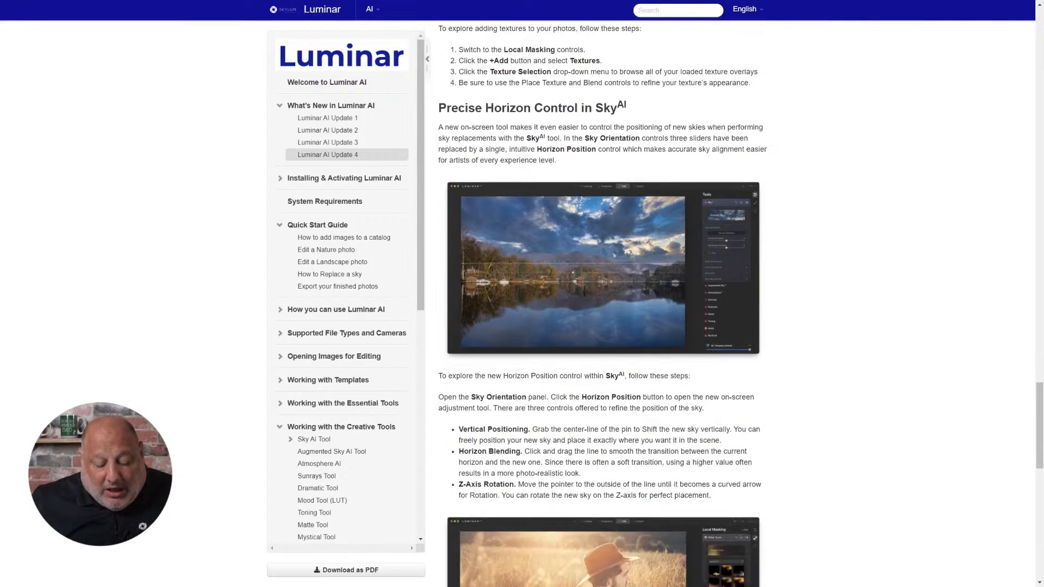
{"action": "scroll", "coordinate": [602, 304], "scroll_direction": "down", "scroll_amount": 6}
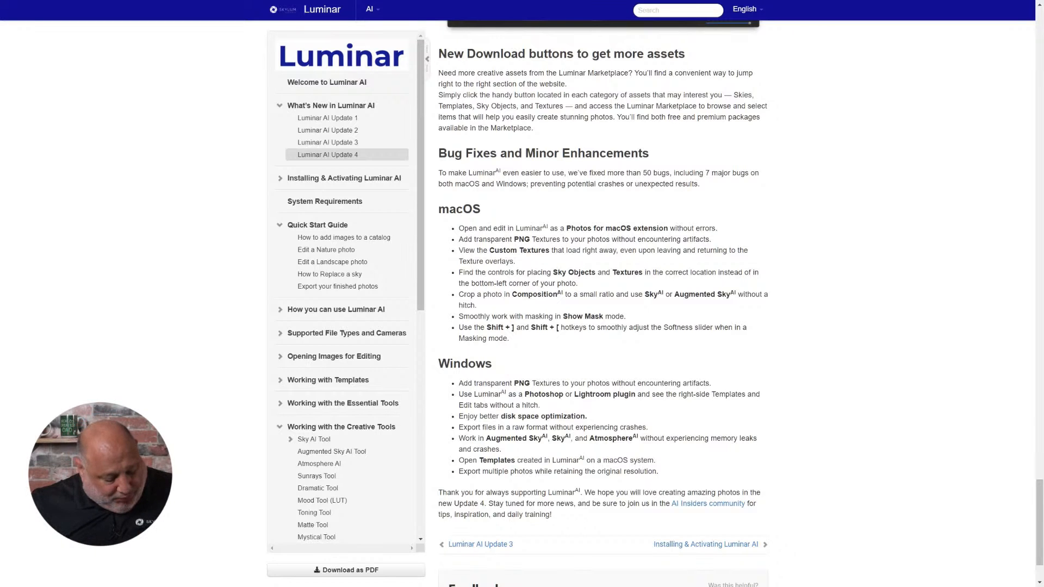
- Switch to Luminar AI, show the portrait's photo information and compare the edited image with its original
{"action": "key", "text": "alt+Tab"}
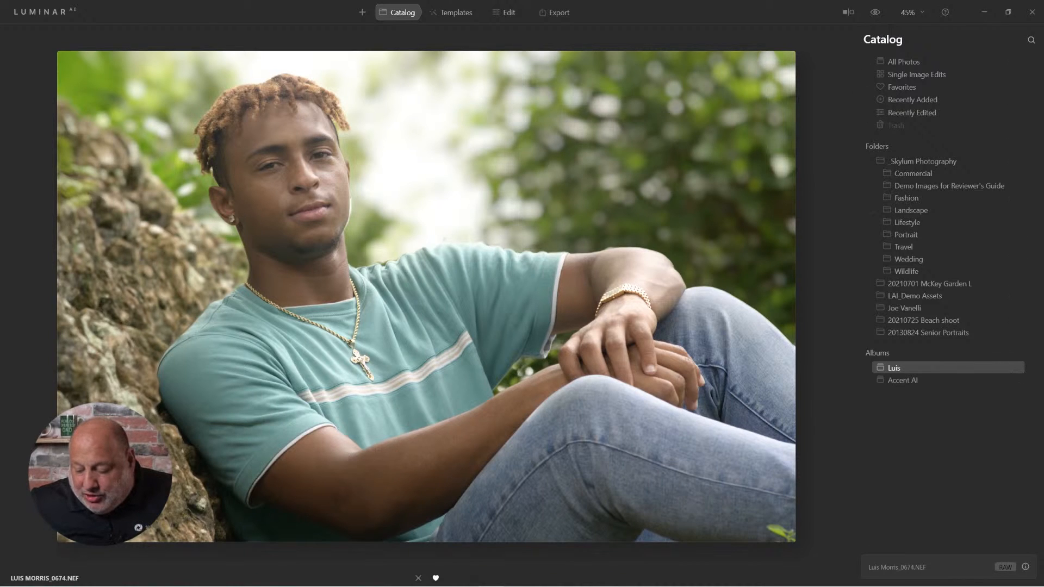
{"action": "left_click", "coordinate": [1025, 566]}
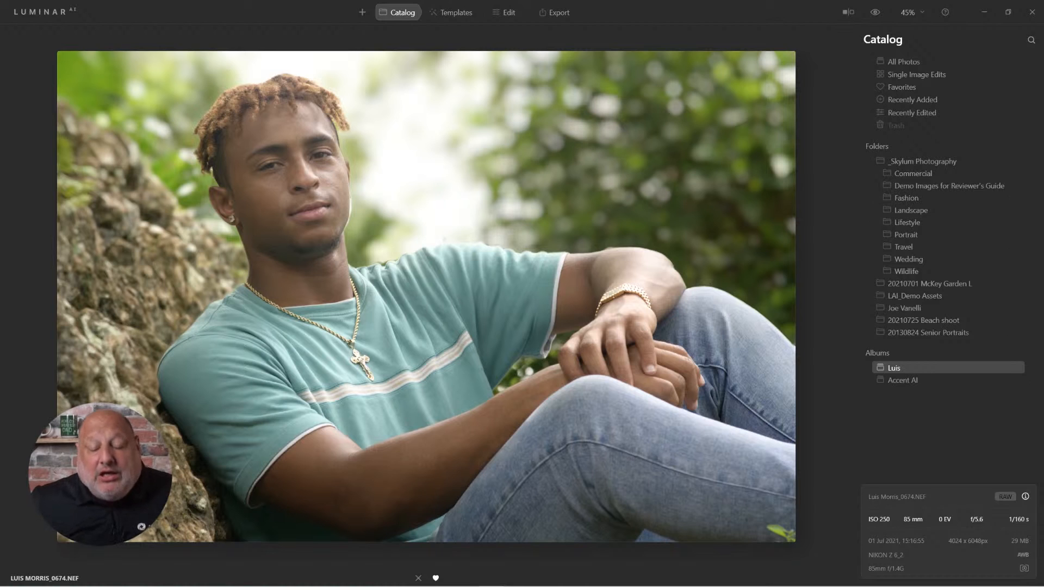
{"action": "left_click", "coordinate": [875, 12]}
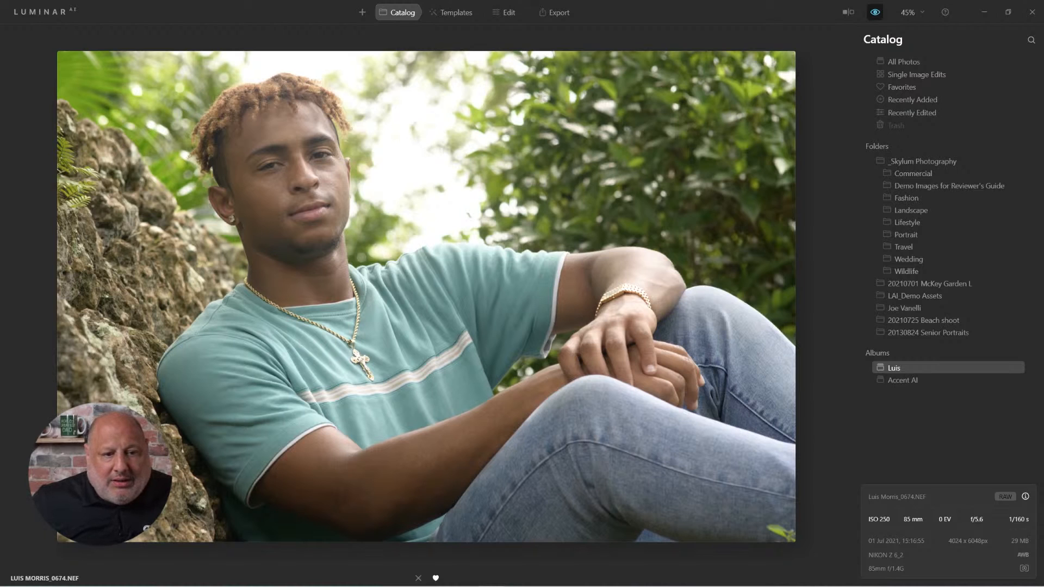
{"action": "left_click", "coordinate": [875, 12]}
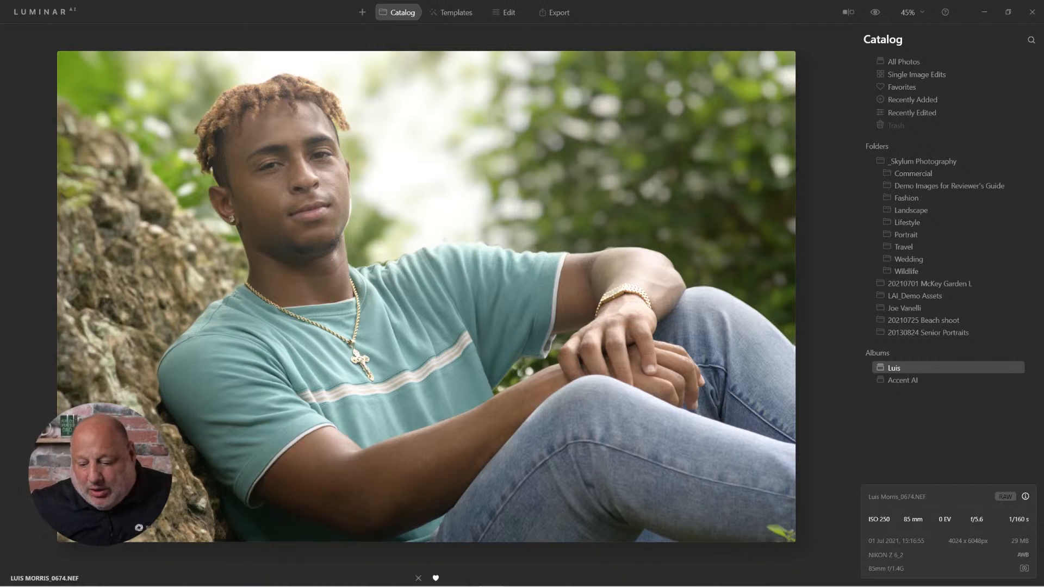
- Open the portrait for editing and revert its edit history to the applied Composition entry, discarding the existing Portrait Bokeh adjustments
{"action": "left_click", "coordinate": [505, 12]}
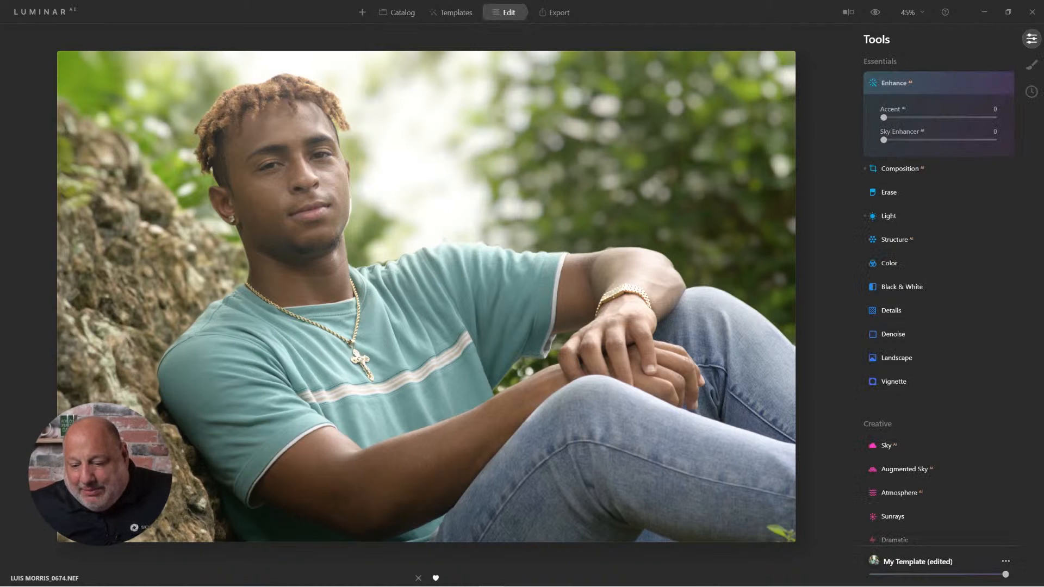
{"action": "scroll", "coordinate": [930, 262], "scroll_direction": "down", "scroll_amount": 1}
{"action": "scroll", "coordinate": [930, 262], "scroll_direction": "down", "scroll_amount": 5}
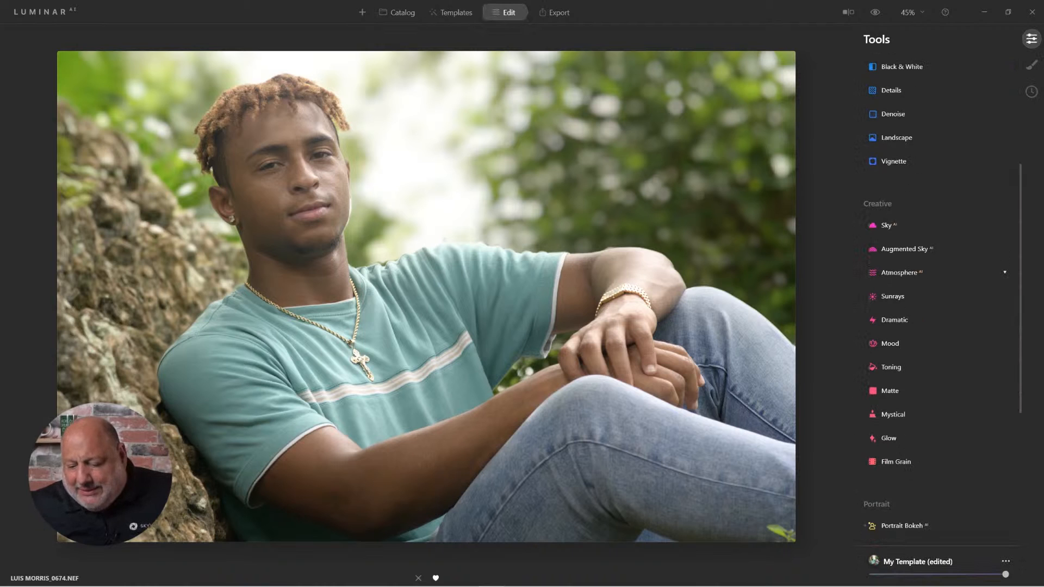
{"action": "scroll", "coordinate": [930, 294], "scroll_direction": "down", "scroll_amount": 6}
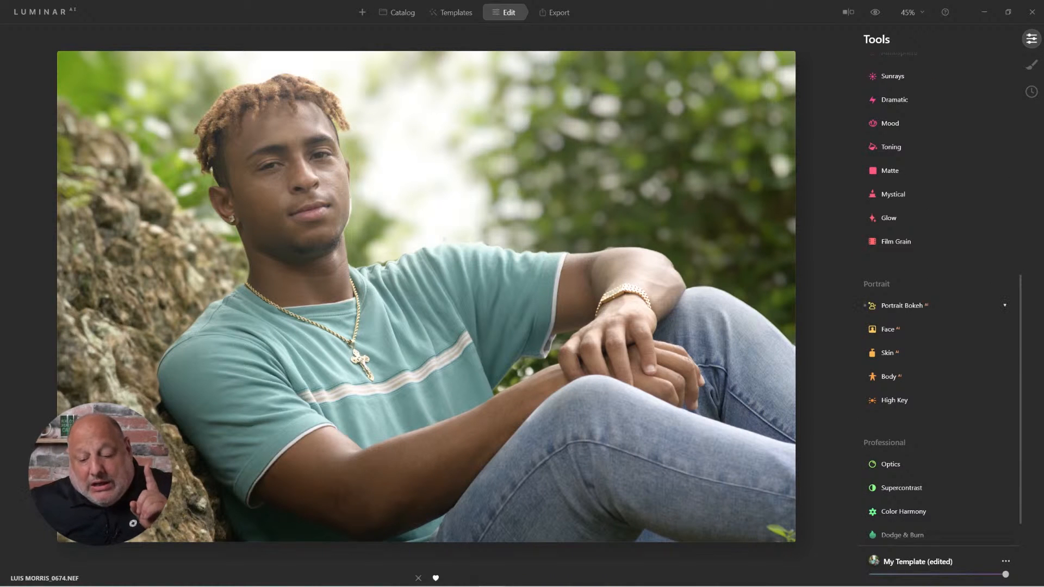
{"action": "left_click", "coordinate": [902, 306]}
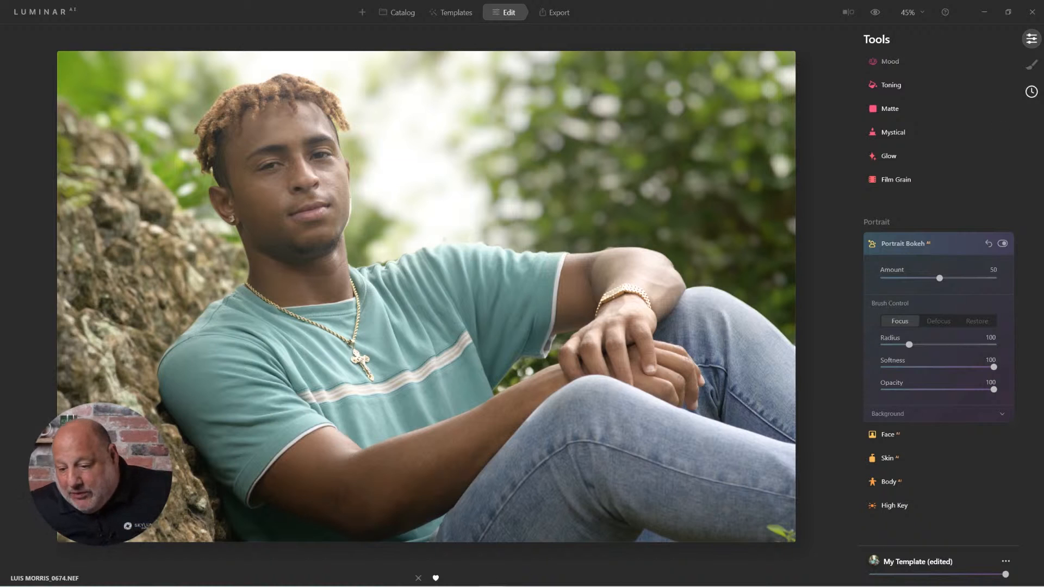
{"action": "left_click", "coordinate": [1032, 91]}
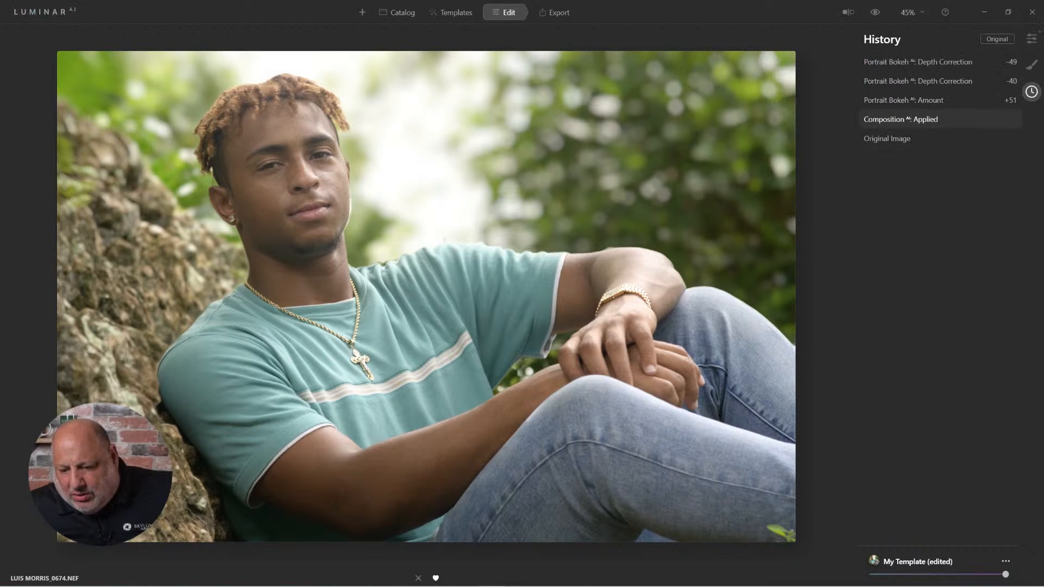
{"action": "left_click", "coordinate": [900, 119]}
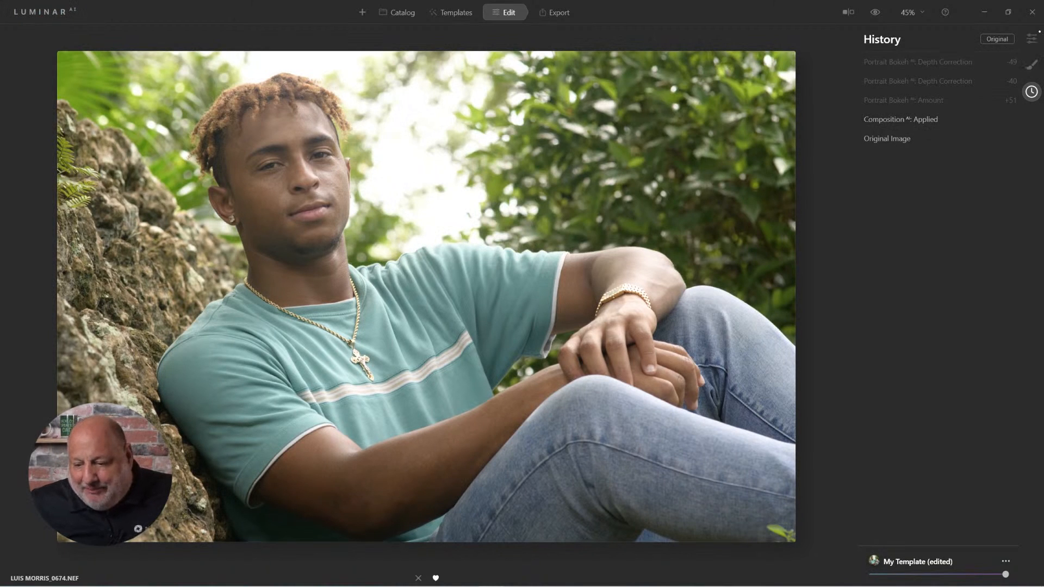
- Blur the portrait's background with Portrait Bokeh at an Amount of 78
{"action": "left_click", "coordinate": [1032, 39]}
{"action": "left_click", "coordinate": [902, 262]}
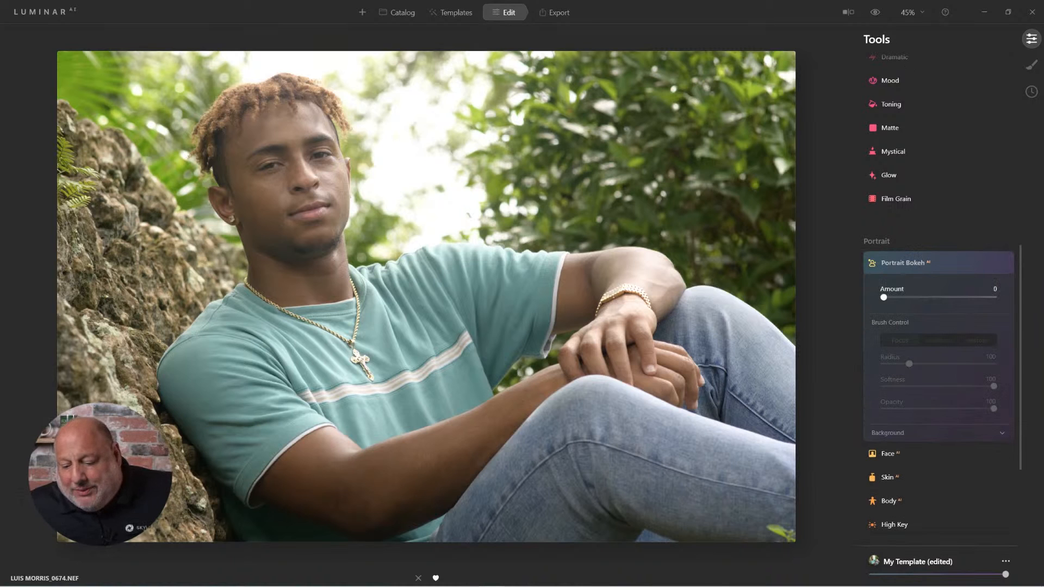
{"action": "left_click_drag", "start_coordinate": [884, 297], "coordinate": [940, 298]}
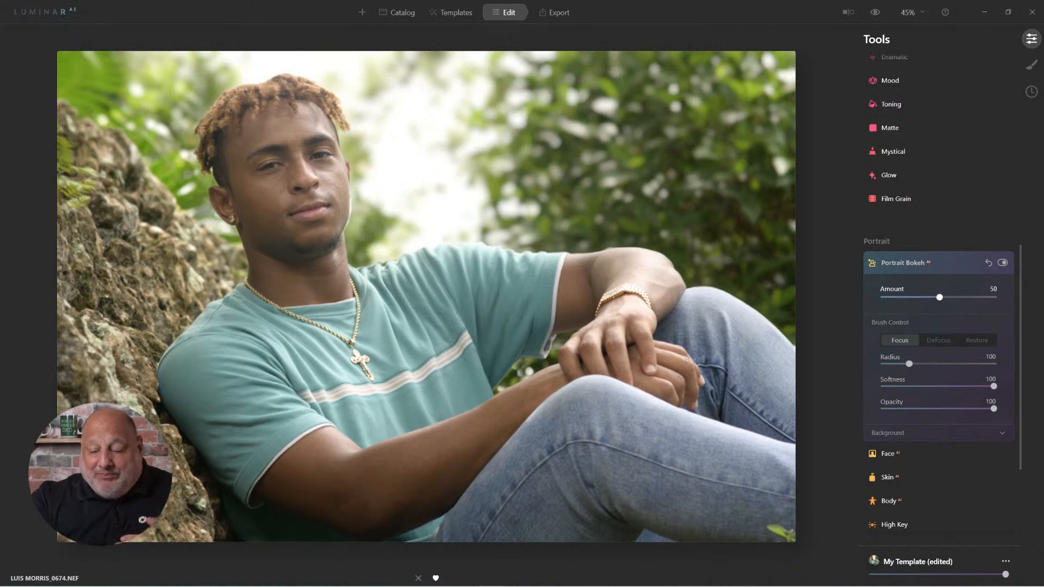
{"action": "mouse_move", "coordinate": [476, 307]}
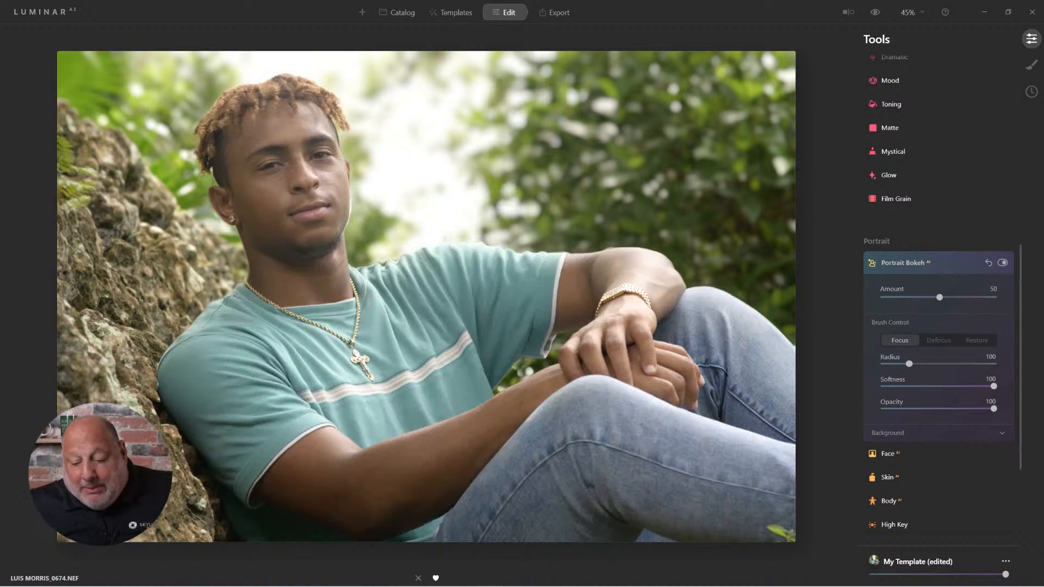
{"action": "left_click_drag", "start_coordinate": [940, 298], "coordinate": [970, 297]}
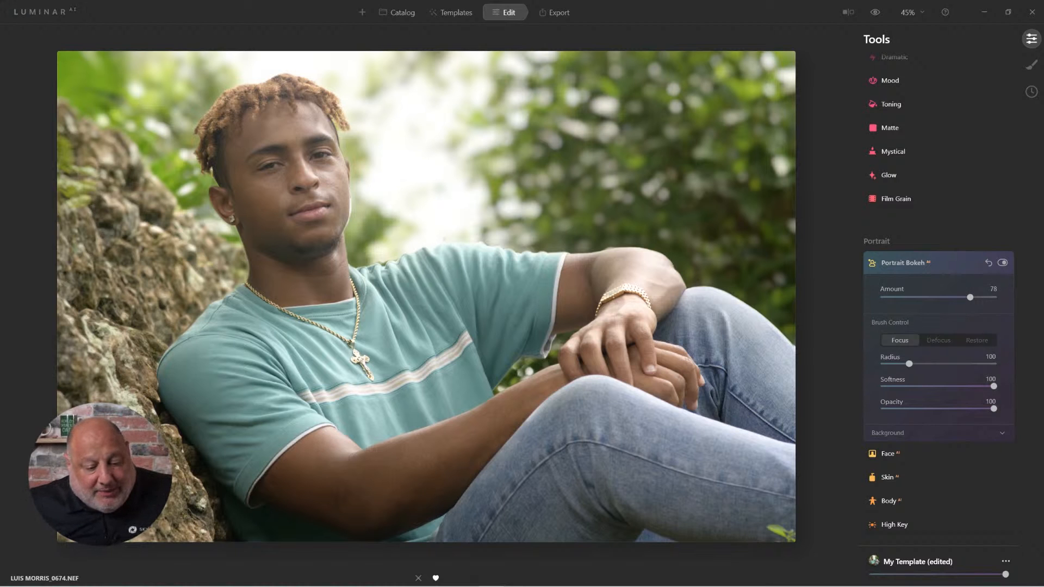
- Choose the Defocus brush and display the Portrait Bokeh mask around the stray spot above the shirt's shoulder
{"action": "scroll", "coordinate": [520, 227], "scroll_direction": "up", "scroll_amount": 7}
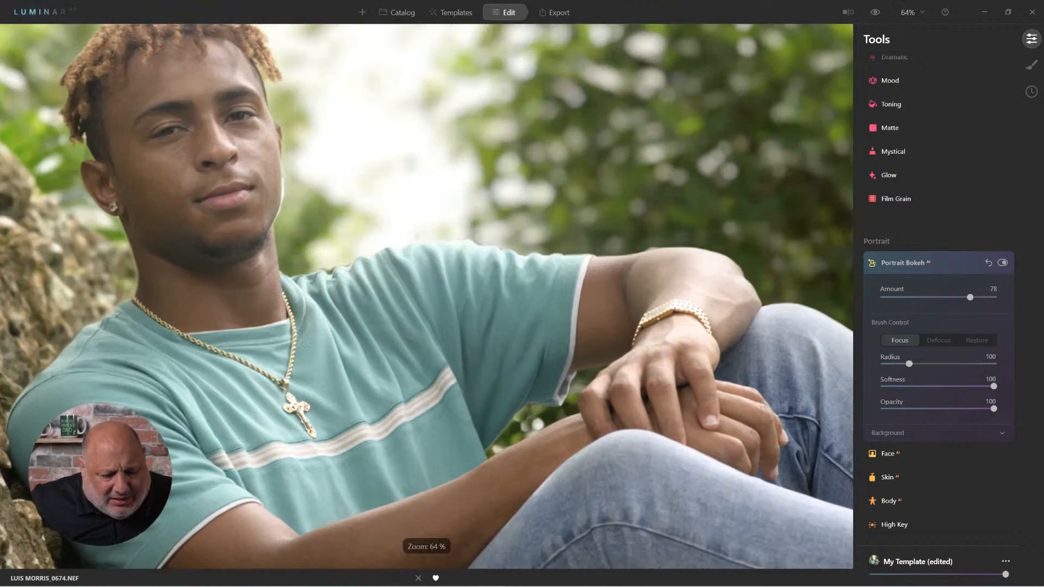
{"action": "scroll", "coordinate": [479, 222], "scroll_direction": "up", "scroll_amount": 5}
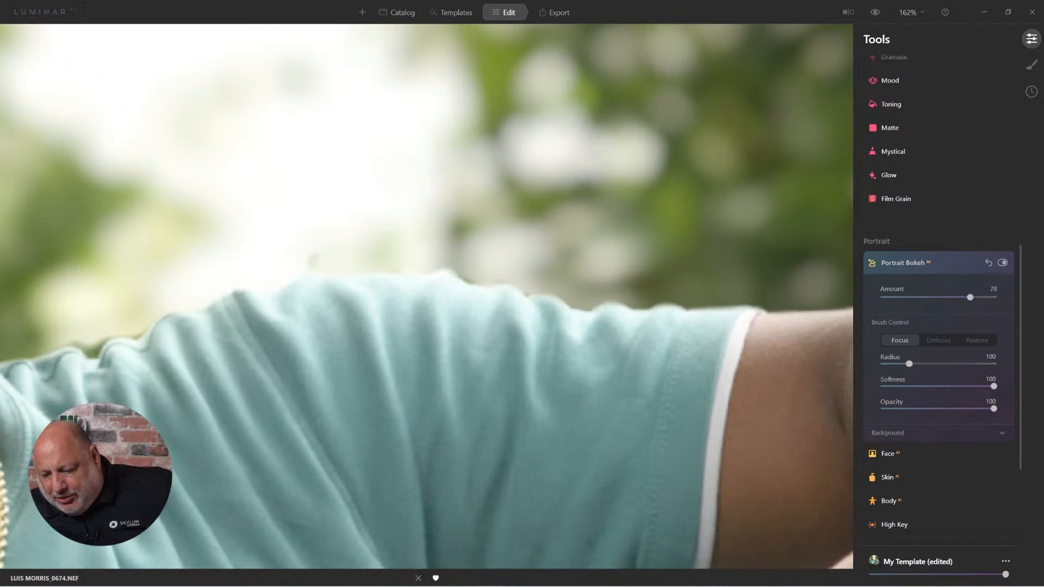
{"action": "left_click", "coordinate": [903, 262]}
{"action": "left_click", "coordinate": [904, 263]}
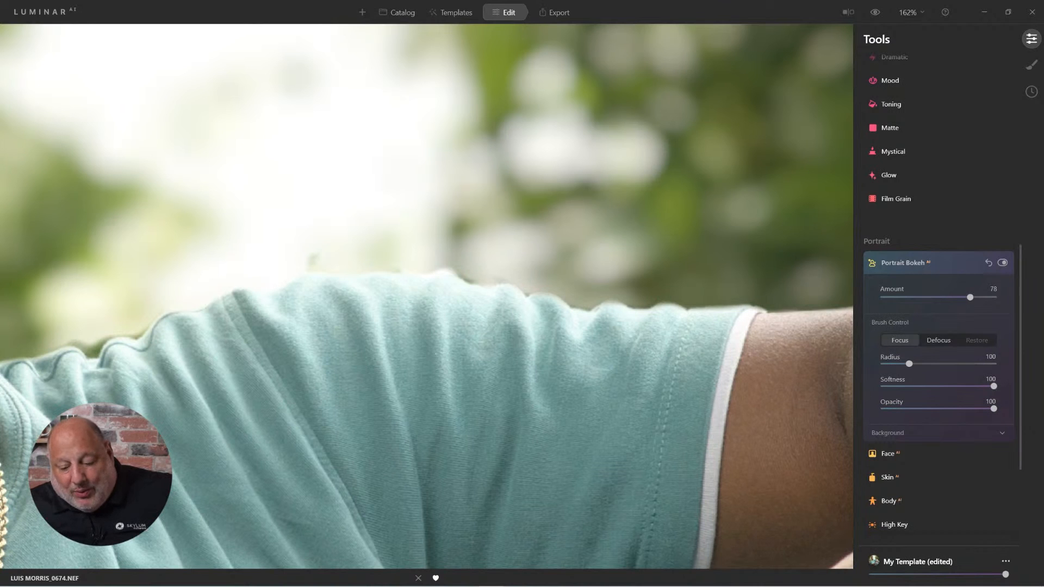
{"action": "left_click", "coordinate": [938, 340]}
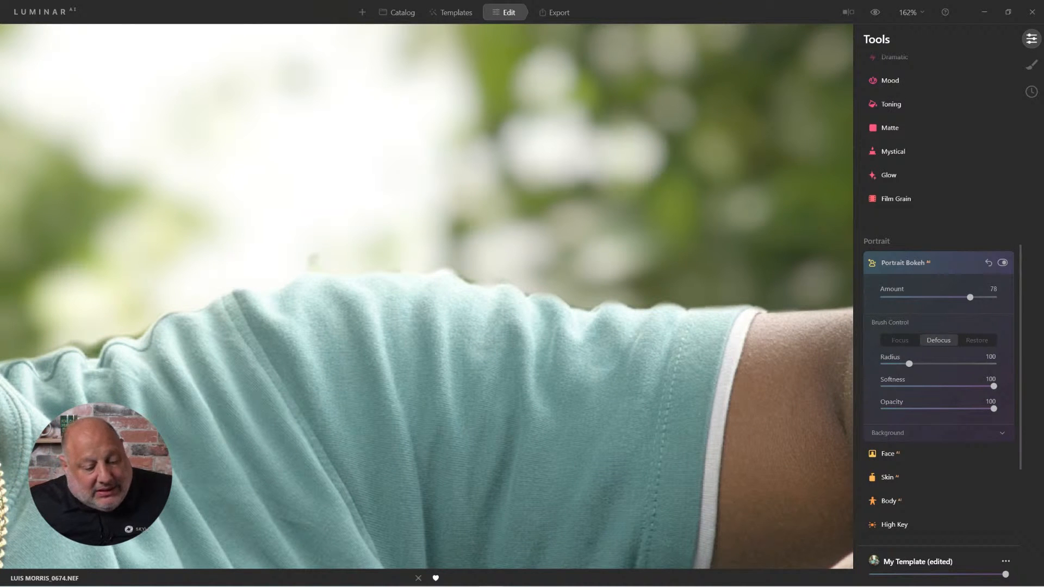
{"action": "left_click", "coordinate": [314, 261]}
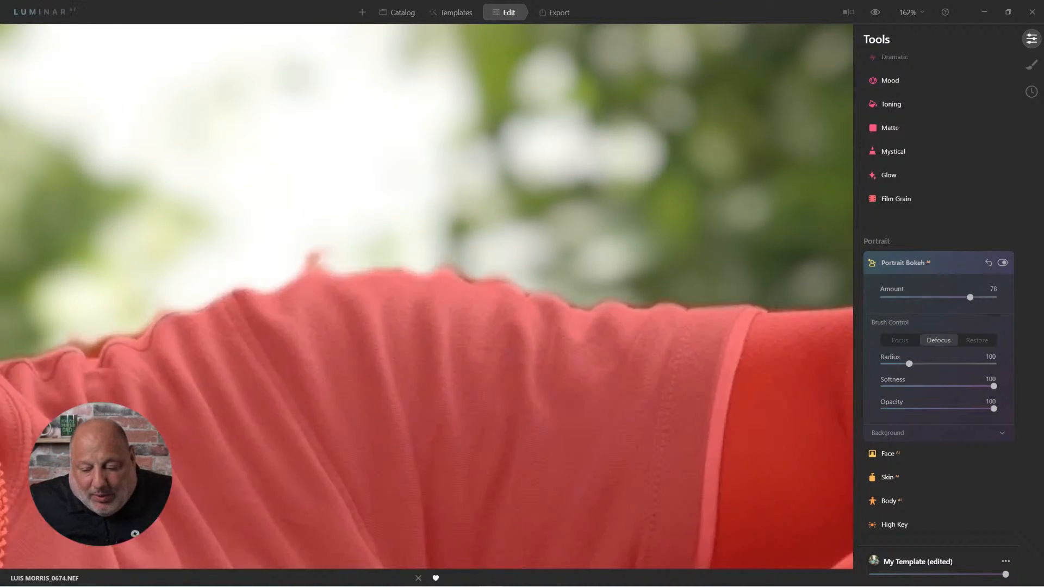
{"action": "left_click", "coordinate": [314, 261]}
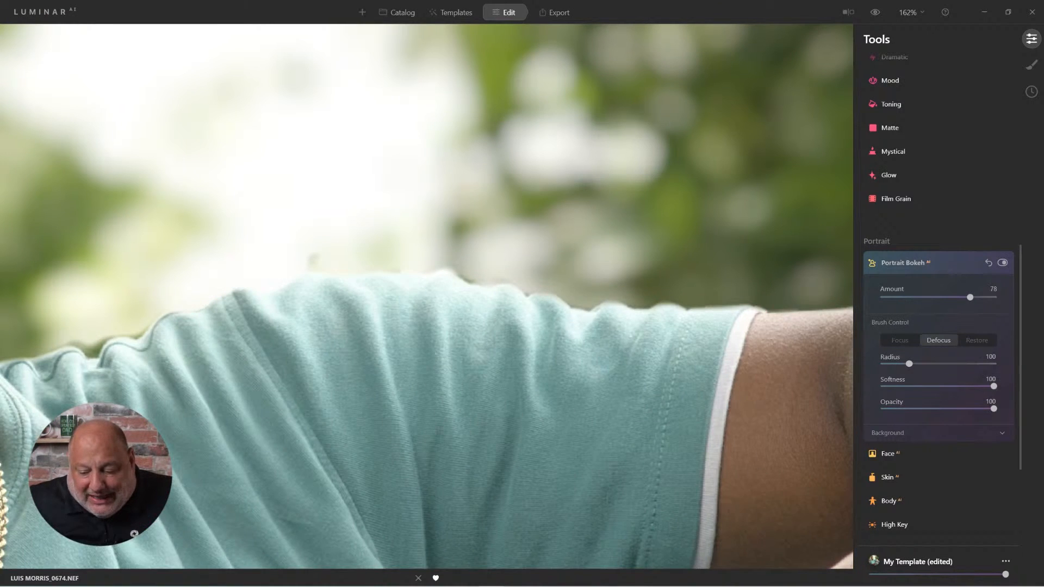
{"action": "left_click", "coordinate": [314, 261]}
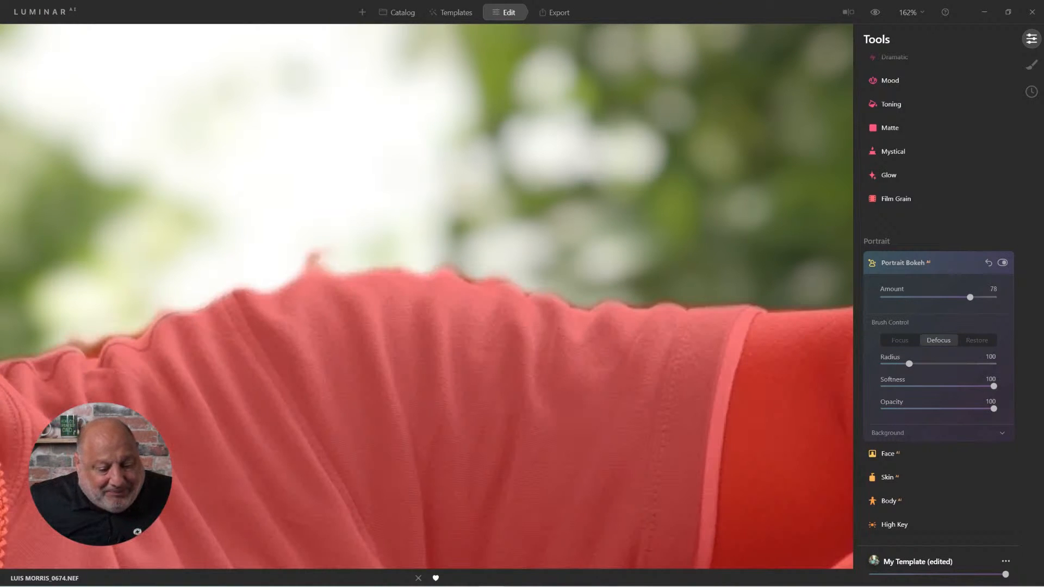
- Paint the stray spot above the shoulder out of the focus mask with a brush of Radius 52 and Softness 50
{"action": "key", "text": "bracketleft"}
{"action": "key", "text": "bracketleft"}
{"action": "key", "text": "bracketleft"}
{"action": "key", "text": "bracketleft"}
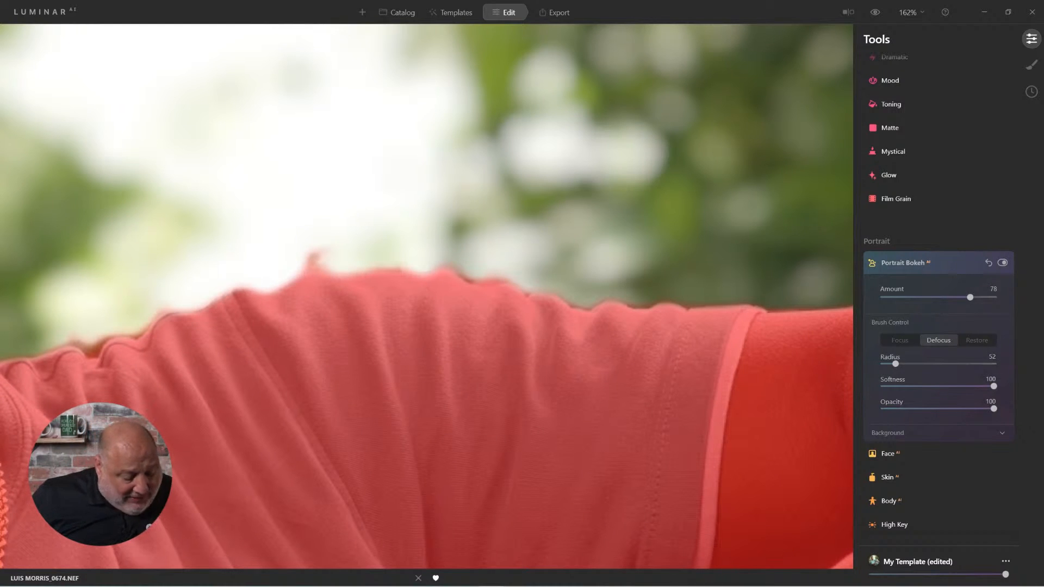
{"action": "key", "text": "shift+bracketleft"}
{"action": "key", "text": "shift+bracketleft"}
{"action": "key", "text": "shift+bracketleft"}
{"action": "key", "text": "shift+bracketleft"}
{"action": "key", "text": "shift+bracketleft"}
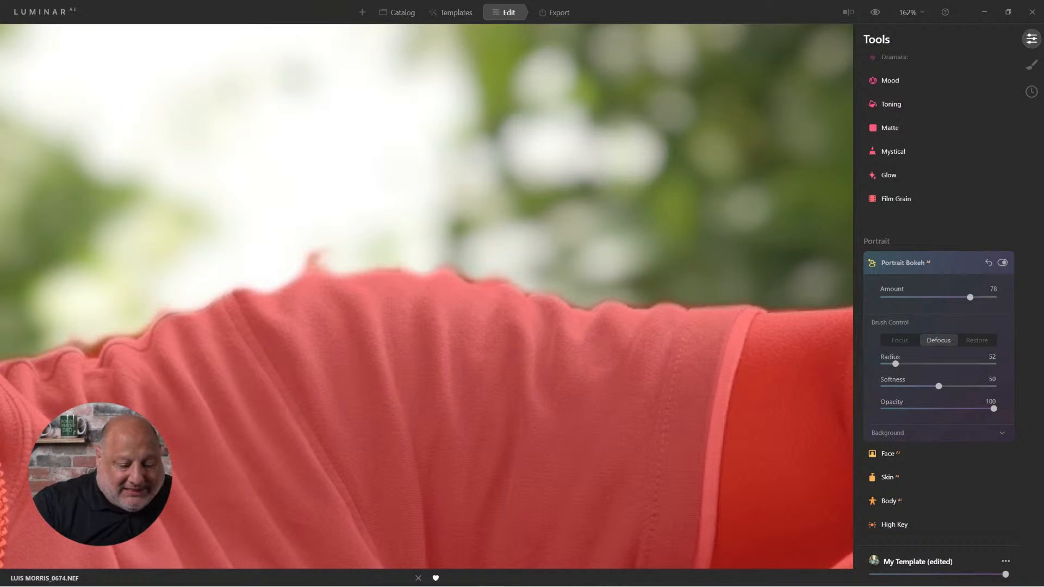
{"action": "mouse_move", "coordinate": [311, 257]}
{"action": "left_mouse_down"}
{"action": "mouse_move", "coordinate": [322, 263]}
{"action": "mouse_move", "coordinate": [311, 267]}
{"action": "left_mouse_up"}
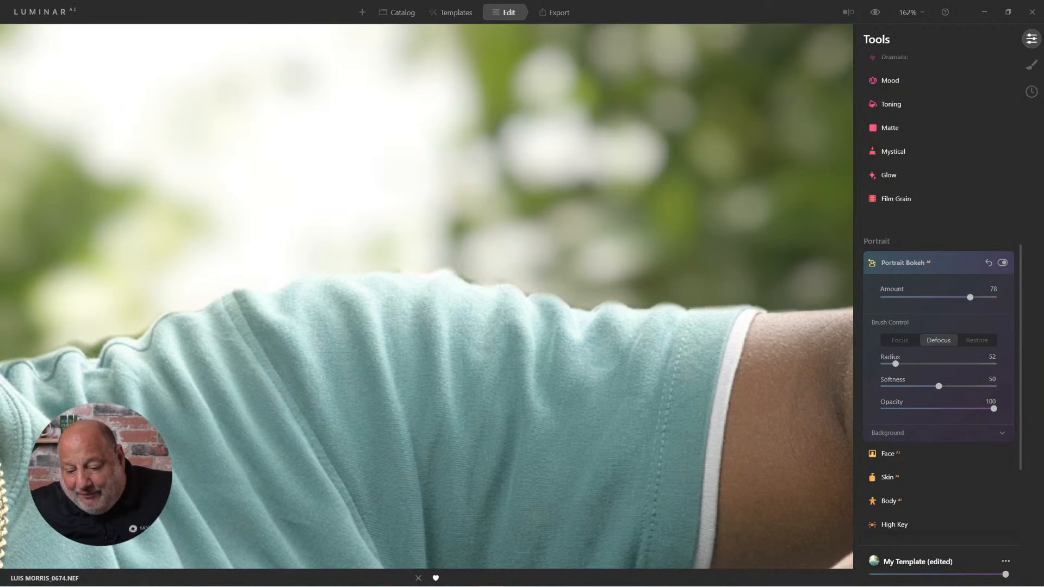
{"action": "left_click", "coordinate": [902, 262]}
{"action": "key", "text": "ctrl+0"}
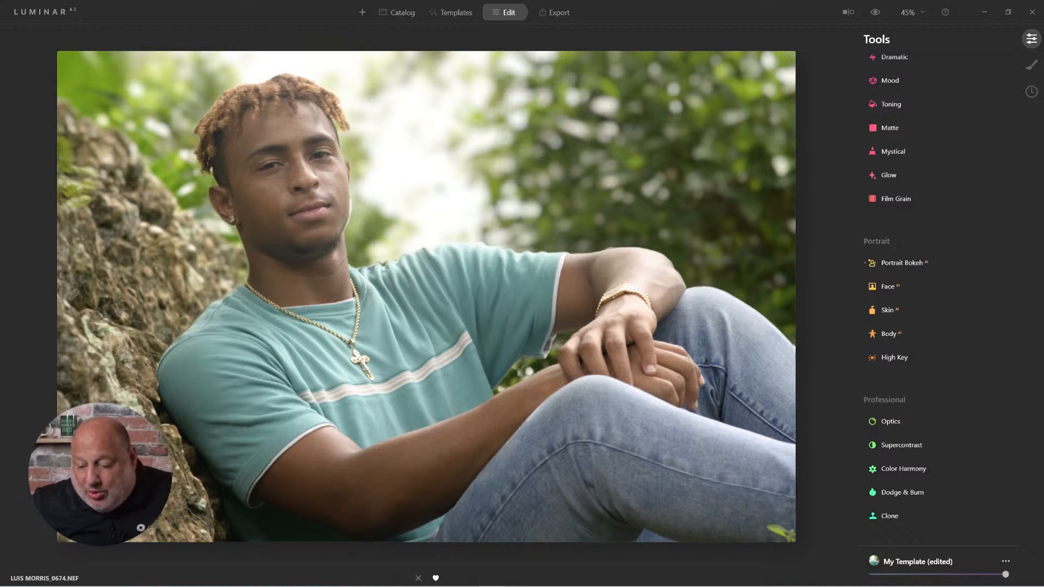
- Darken the blurred background by setting the Portrait Bokeh background Brightness to -35
{"action": "left_click", "coordinate": [902, 263]}
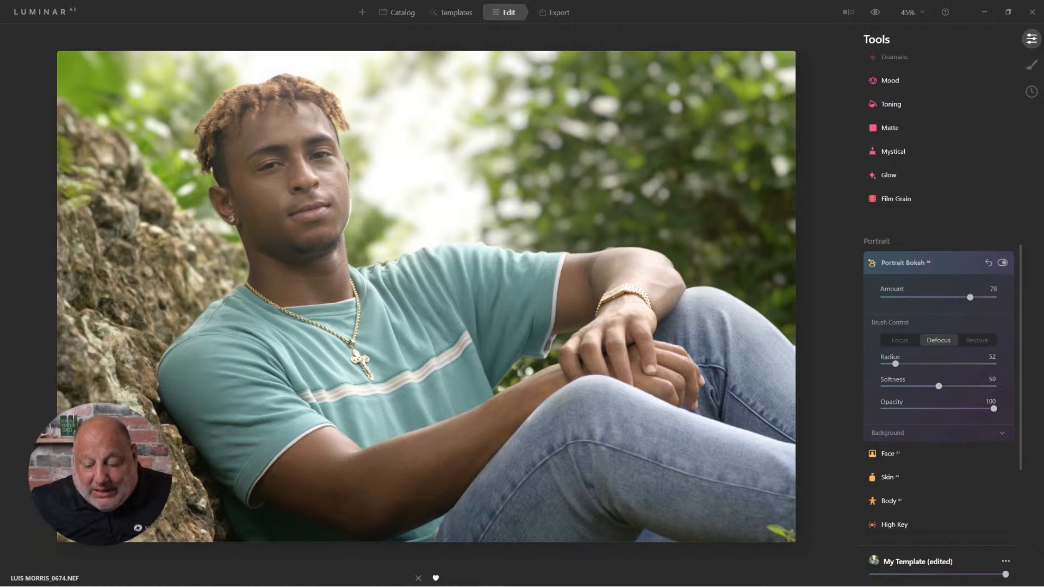
{"action": "left_click", "coordinate": [889, 433]}
{"action": "scroll", "coordinate": [938, 381], "scroll_direction": "down", "scroll_amount": 1}
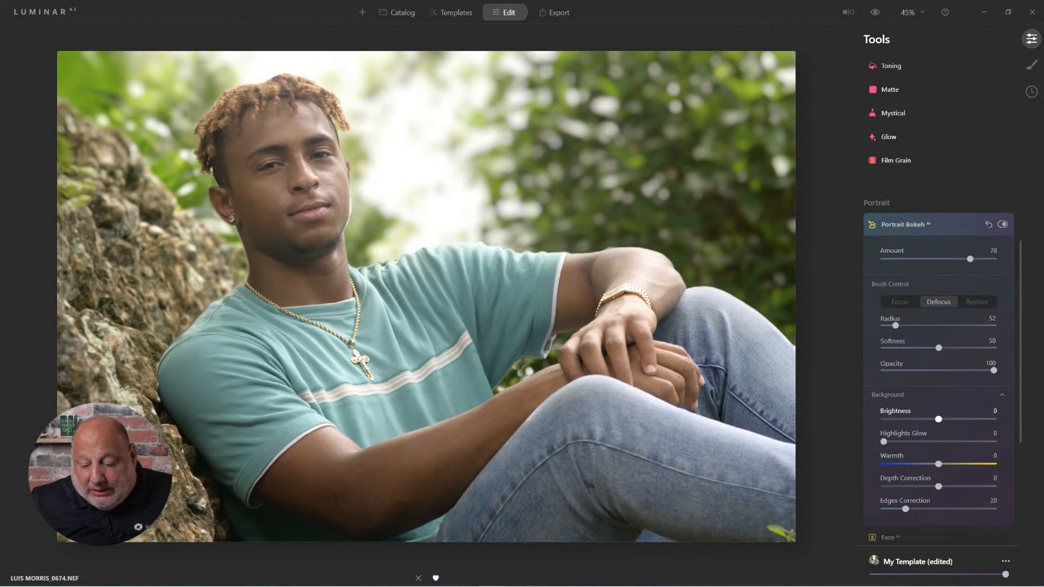
{"action": "left_click_drag", "start_coordinate": [939, 420], "coordinate": [918, 419]}
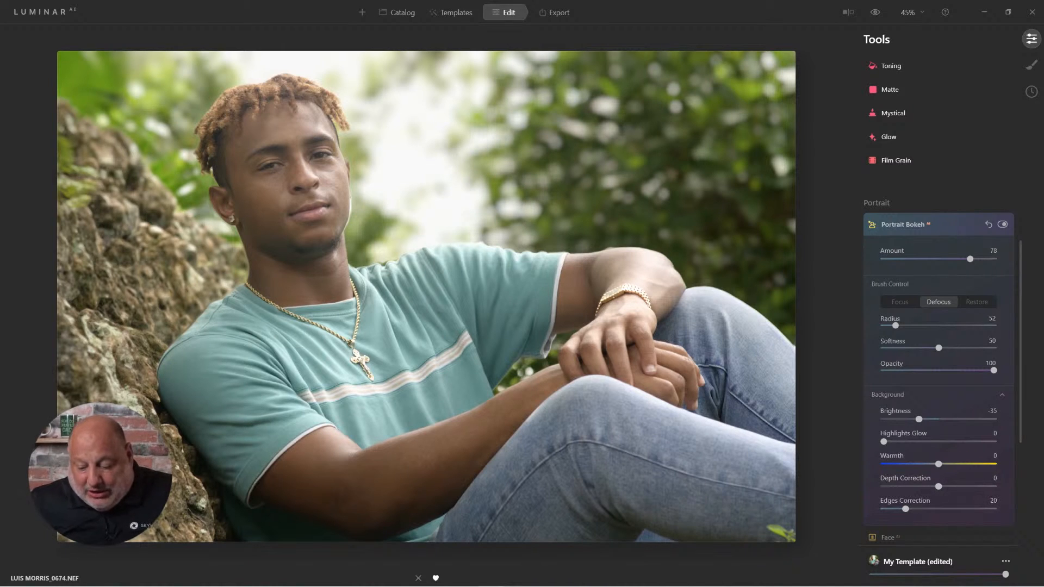
- Set Portrait Bokeh's Depth Correction to -48 and reduce the blur Amount to 44
{"action": "left_click_drag", "start_coordinate": [938, 487], "coordinate": [911, 487]}
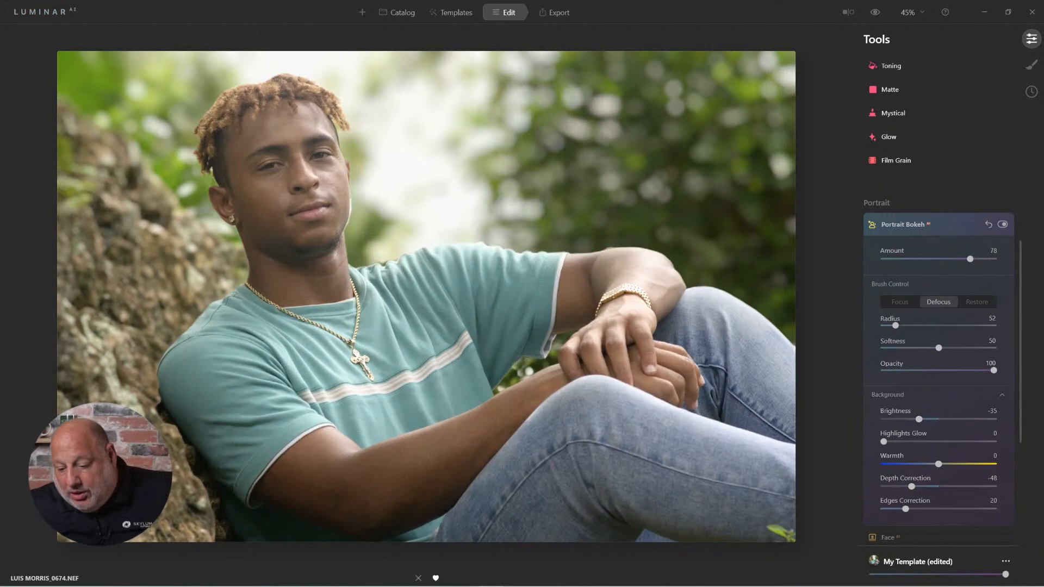
{"action": "left_click_drag", "start_coordinate": [970, 259], "coordinate": [933, 259]}
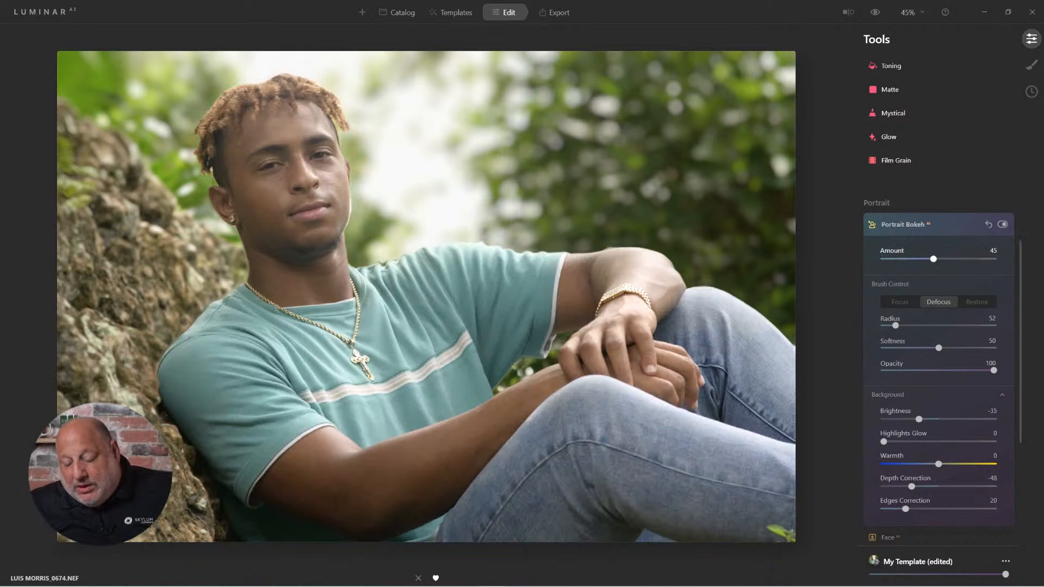
{"action": "left_click_drag", "start_coordinate": [934, 259], "coordinate": [933, 258]}
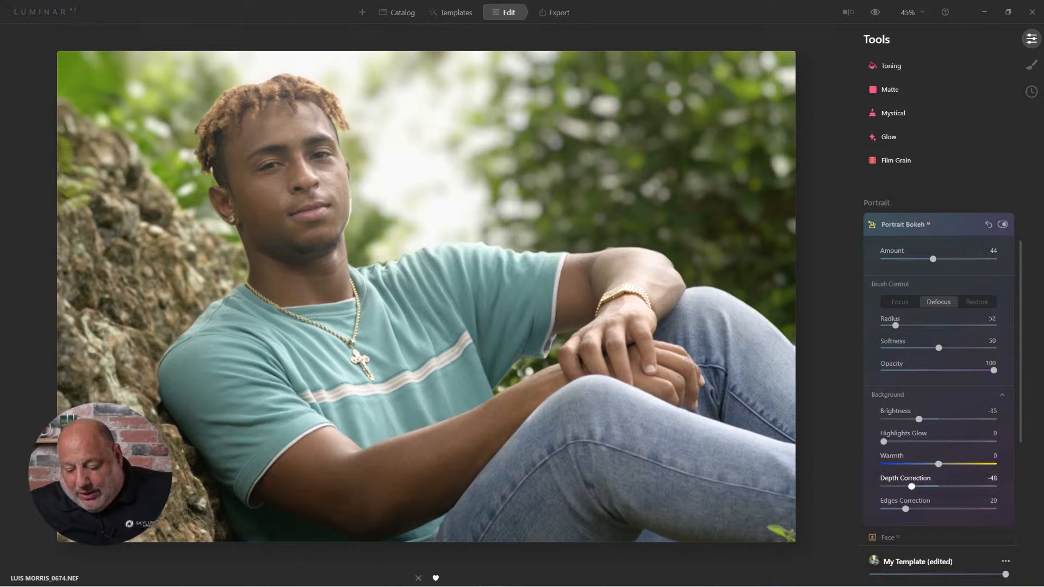
- Try Depth Correction at -55 and 100, comparing against the photo without Portrait Bokeh, and settle on -51
{"action": "left_click_drag", "start_coordinate": [912, 486], "coordinate": [907, 486]}
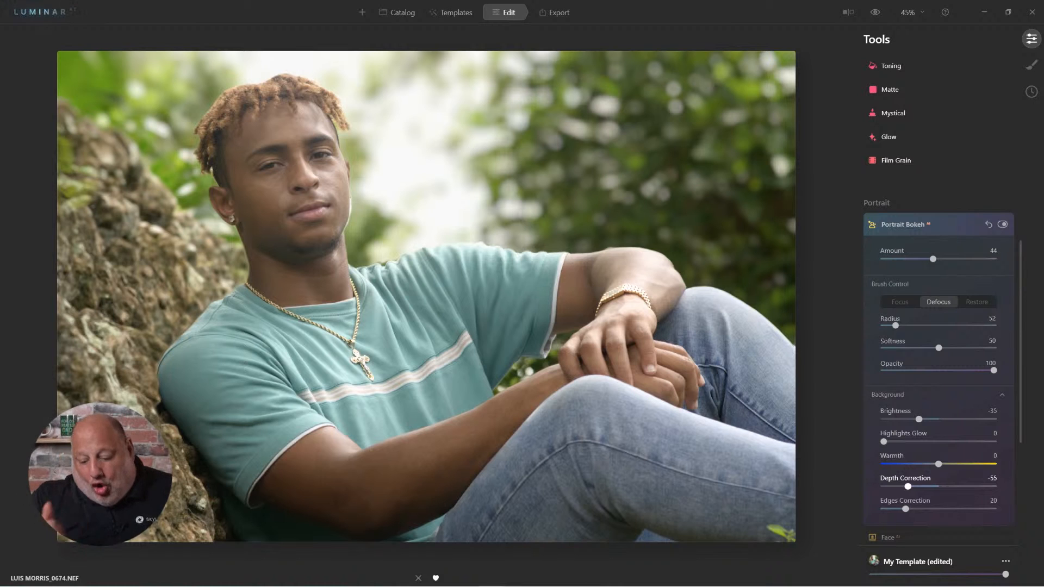
{"action": "left_click_drag", "start_coordinate": [907, 486], "coordinate": [995, 486]}
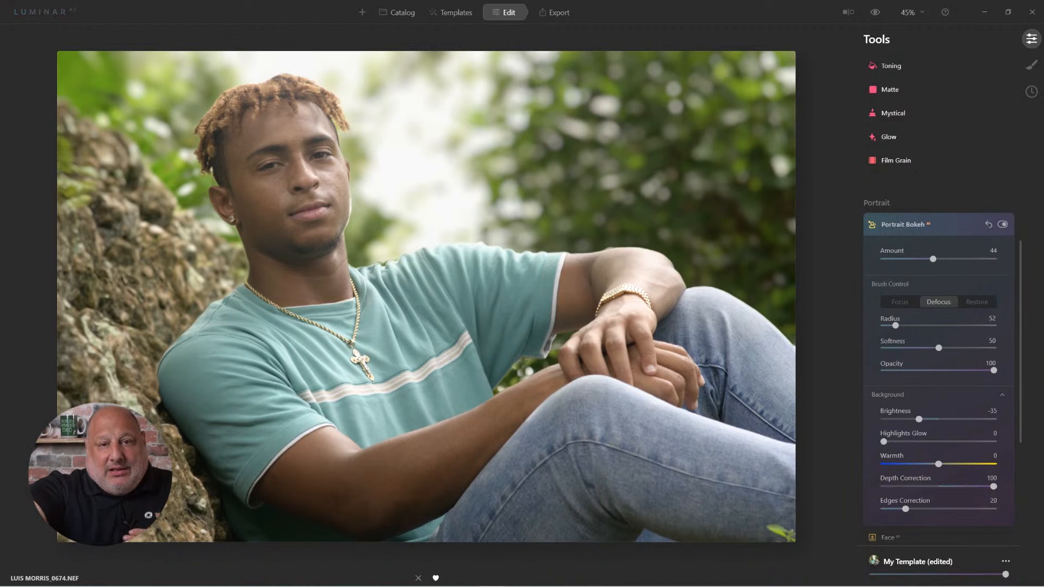
{"action": "left_click", "coordinate": [1002, 224]}
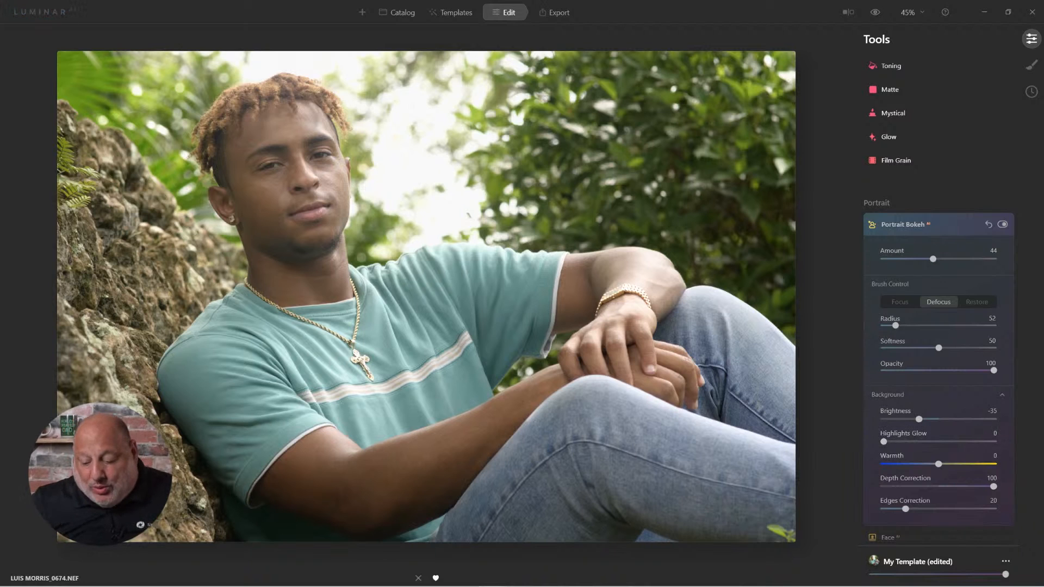
{"action": "left_click_drag", "start_coordinate": [993, 486], "coordinate": [909, 486]}
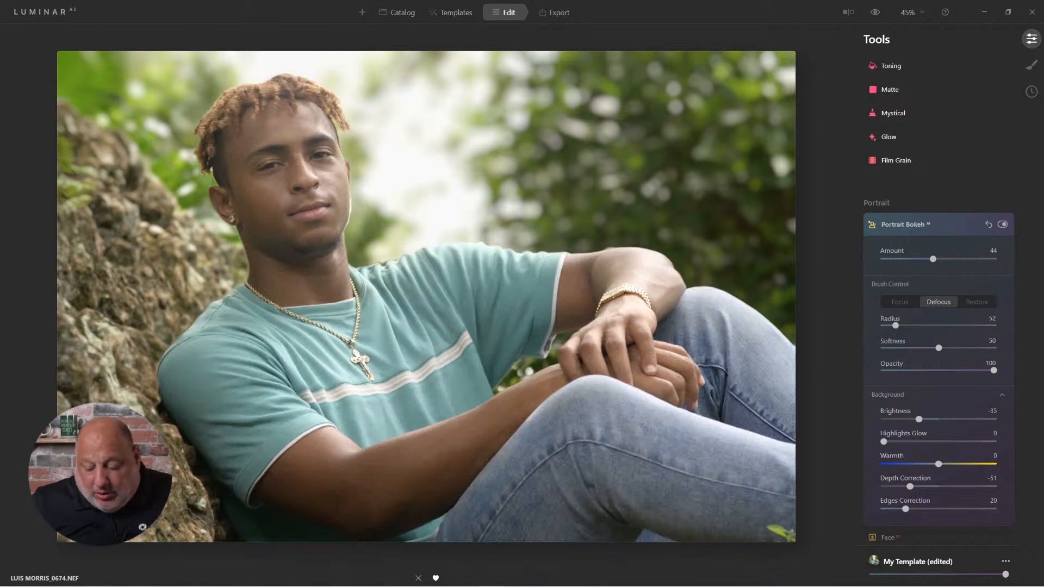
- Set Edges Correction to 32 and the background Warmth to 20, comparing the result with the original photo
{"action": "left_click_drag", "start_coordinate": [905, 508], "coordinate": [919, 509]}
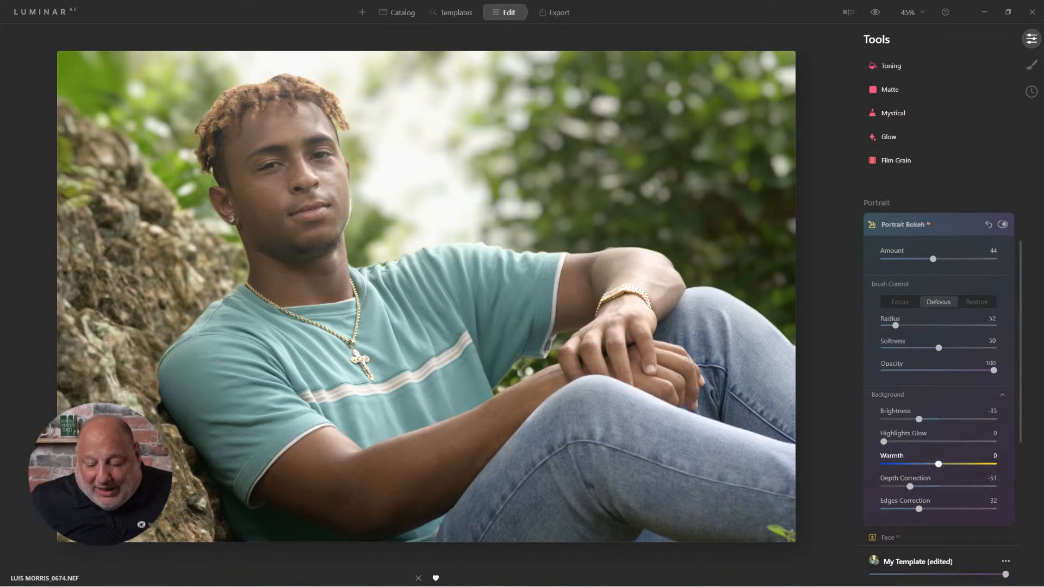
{"action": "left_click_drag", "start_coordinate": [938, 464], "coordinate": [968, 464]}
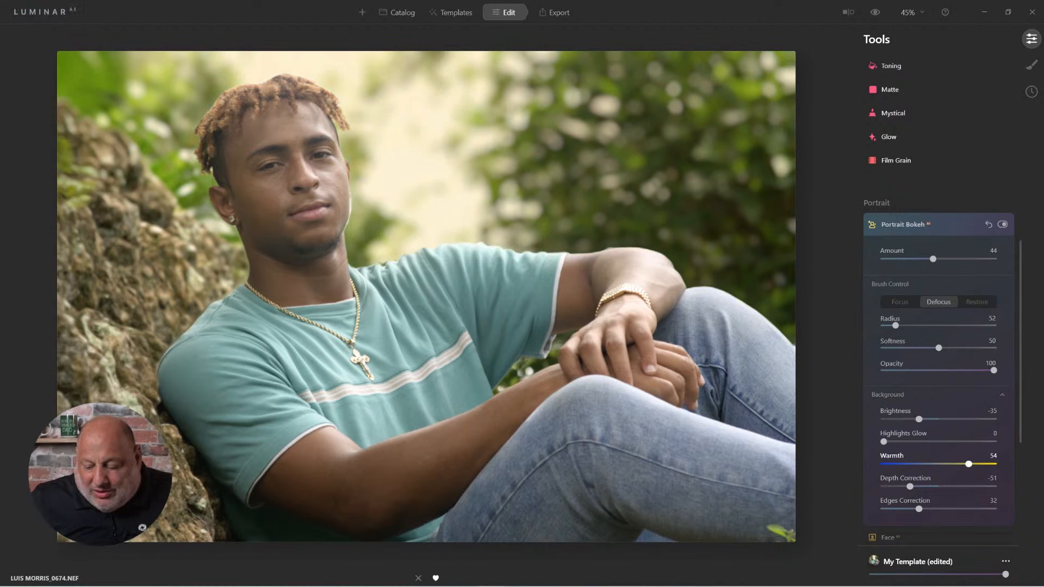
{"action": "left_click_drag", "start_coordinate": [968, 463], "coordinate": [950, 464]}
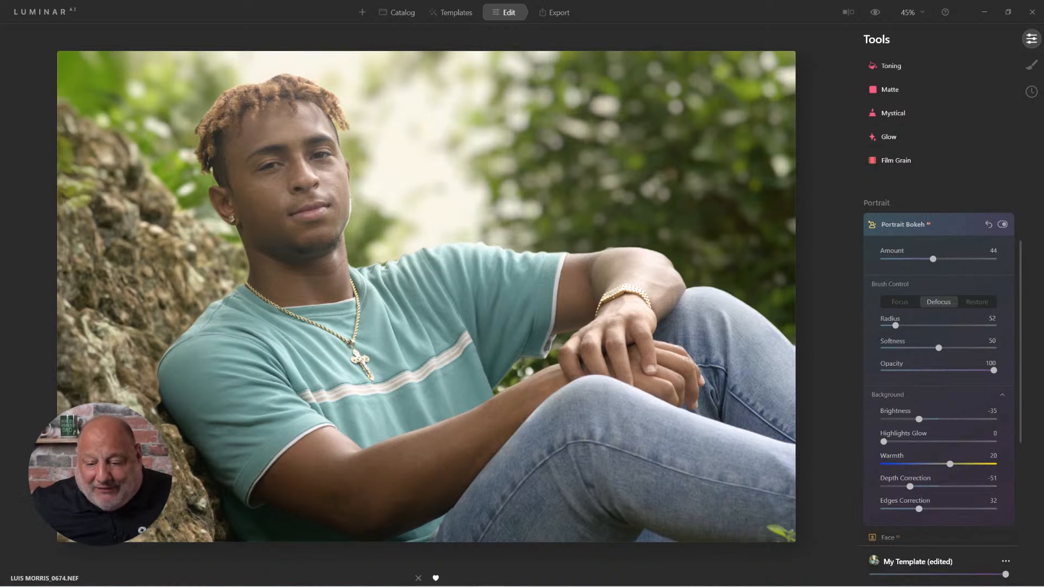
{"action": "left_click", "coordinate": [875, 11]}
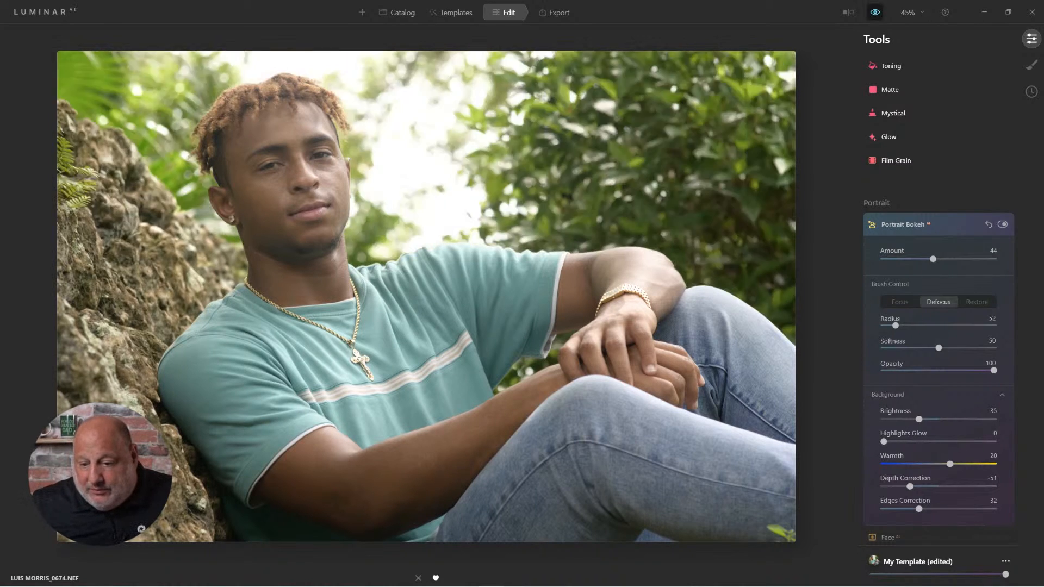
{"action": "left_click", "coordinate": [874, 12]}
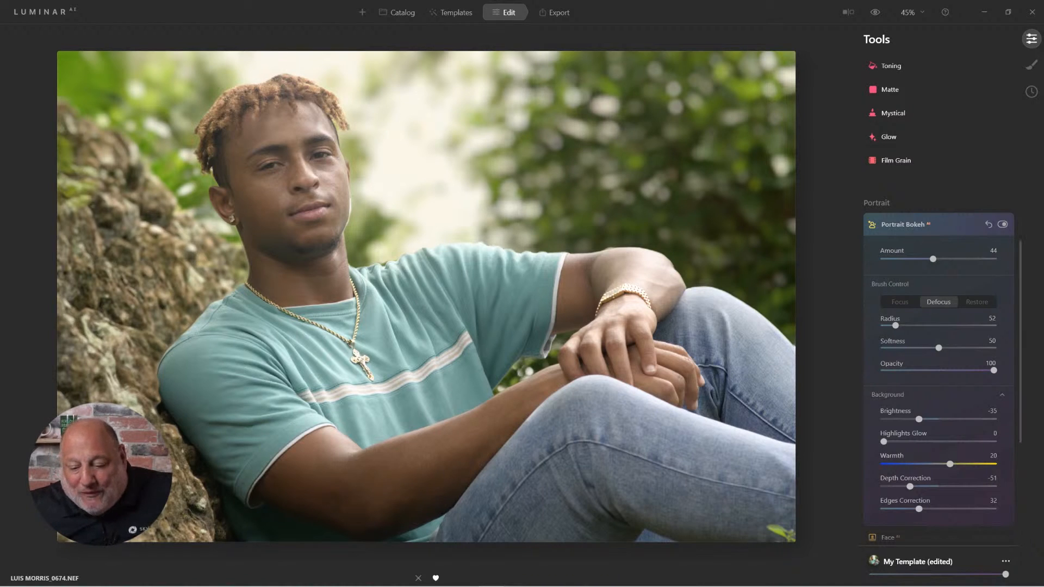
- Close Portrait Bokeh and raise the Accent AI amount in the Enhance tool for the portrait
{"action": "left_click", "coordinate": [904, 225]}
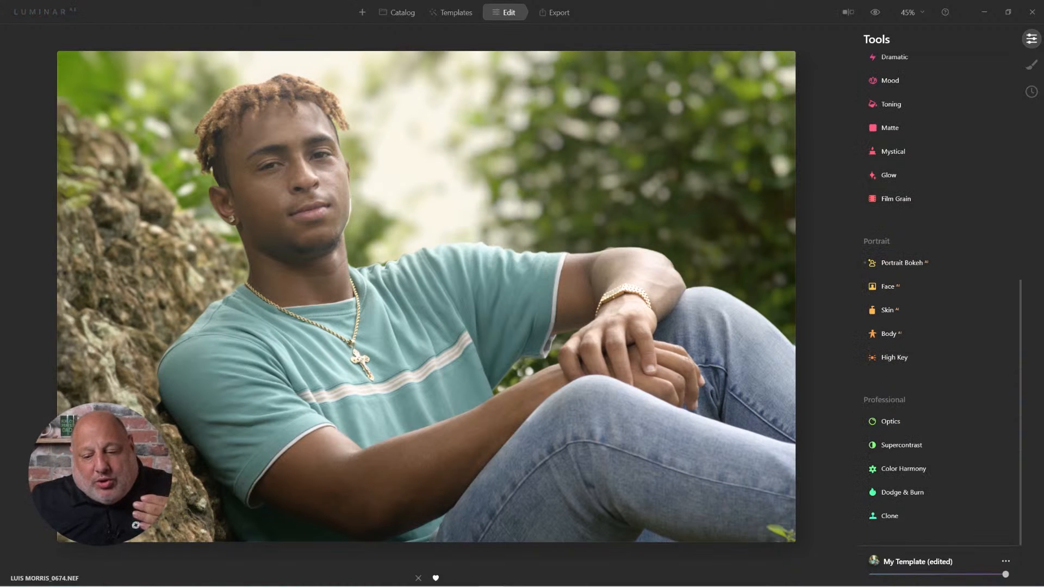
{"action": "scroll", "coordinate": [935, 294], "scroll_direction": "up", "scroll_amount": 8}
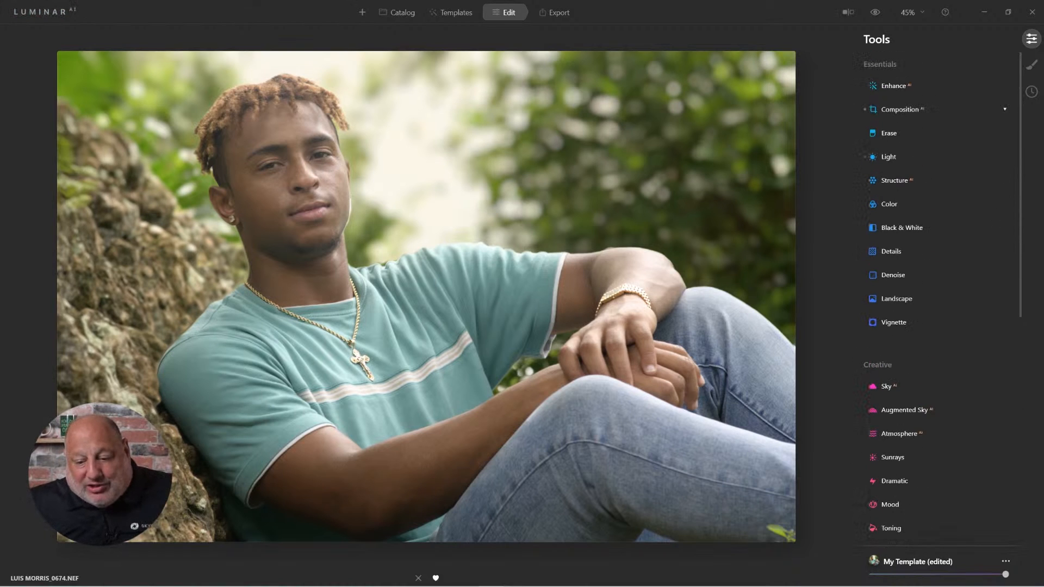
{"action": "left_click", "coordinate": [893, 86]}
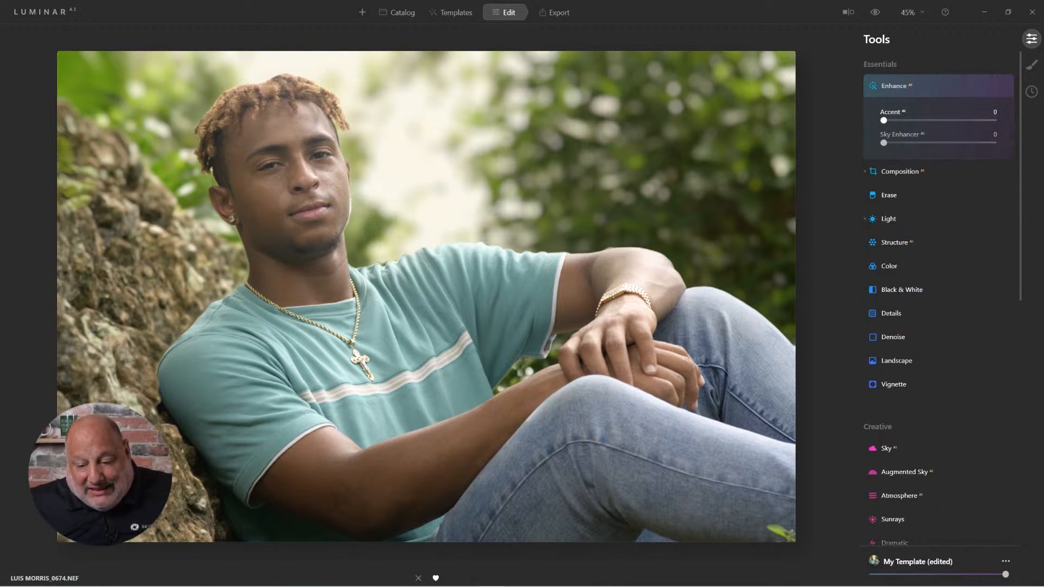
{"action": "left_click_drag", "start_coordinate": [883, 120], "coordinate": [918, 120]}
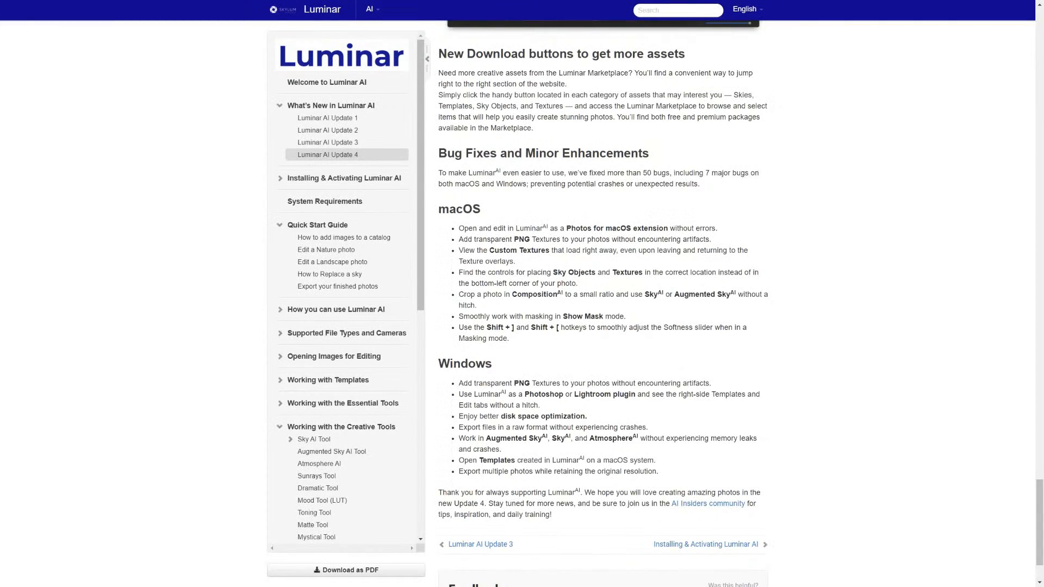
- Search the online Luminar AI manual for "sky replacement" from the Update 4 page
{"action": "scroll", "coordinate": [603, 304], "scroll_direction": "up", "scroll_amount": 4}
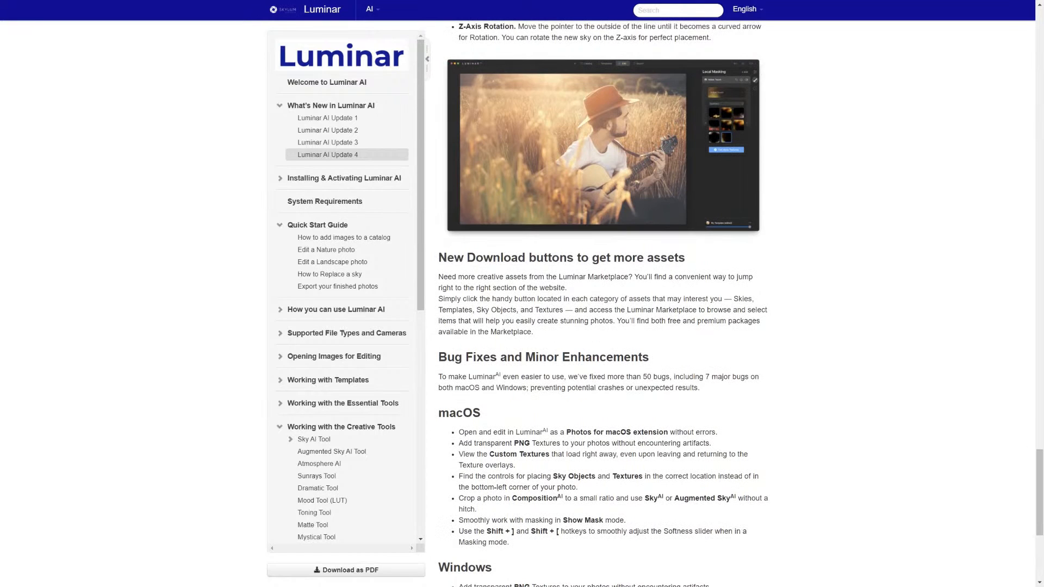
{"action": "scroll", "coordinate": [603, 305], "scroll_direction": "up", "scroll_amount": 2}
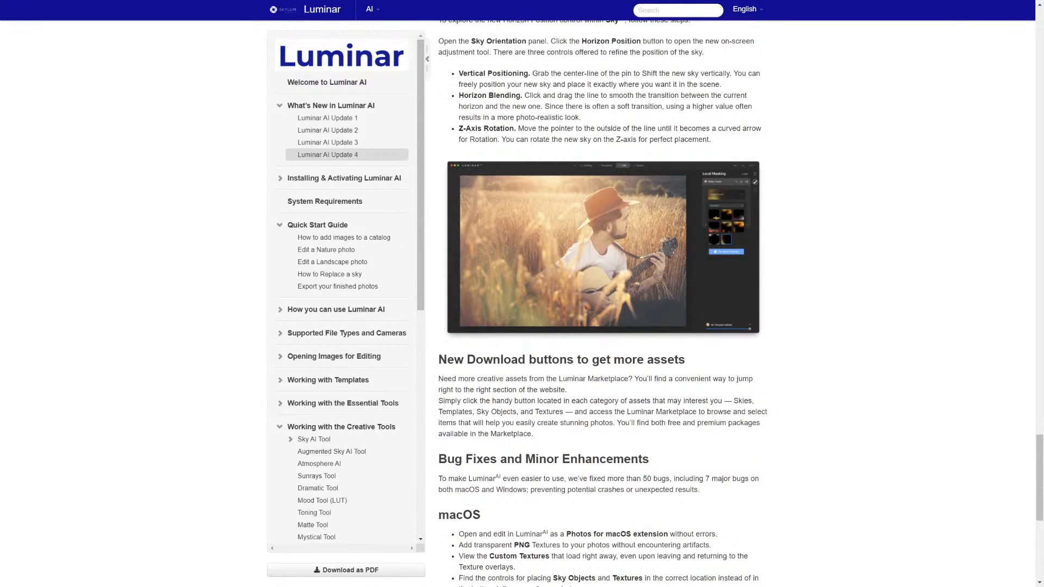
{"action": "mouse_move", "coordinate": [522, 1]}
{"action": "left_click", "coordinate": [678, 11]}
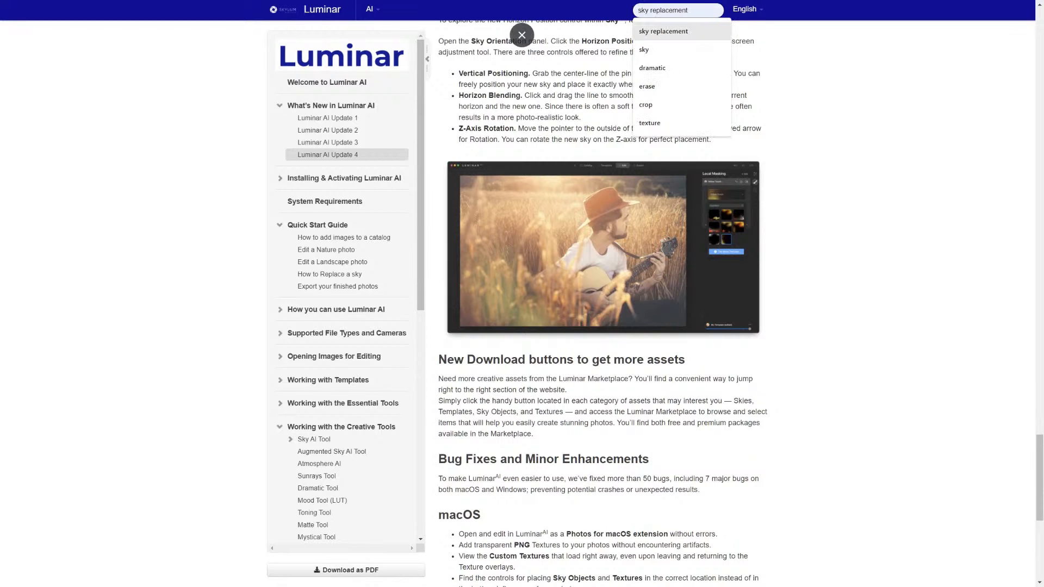
{"action": "left_click", "coordinate": [664, 31]}
{"action": "key", "text": "Return"}
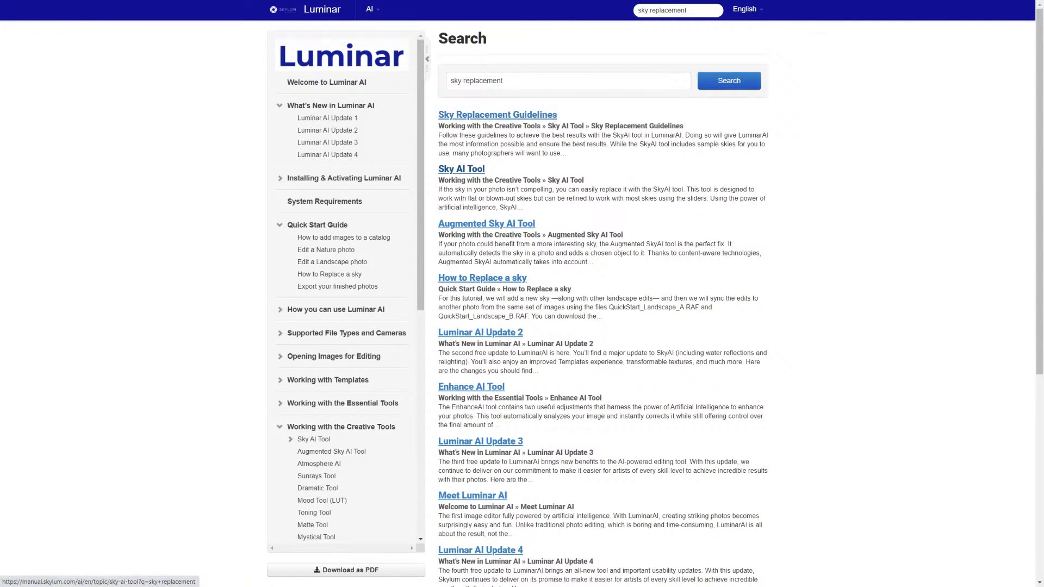
- Open the Sky AI Tool page from the search results and read its Sky Orientation section
{"action": "left_click", "coordinate": [461, 169]}
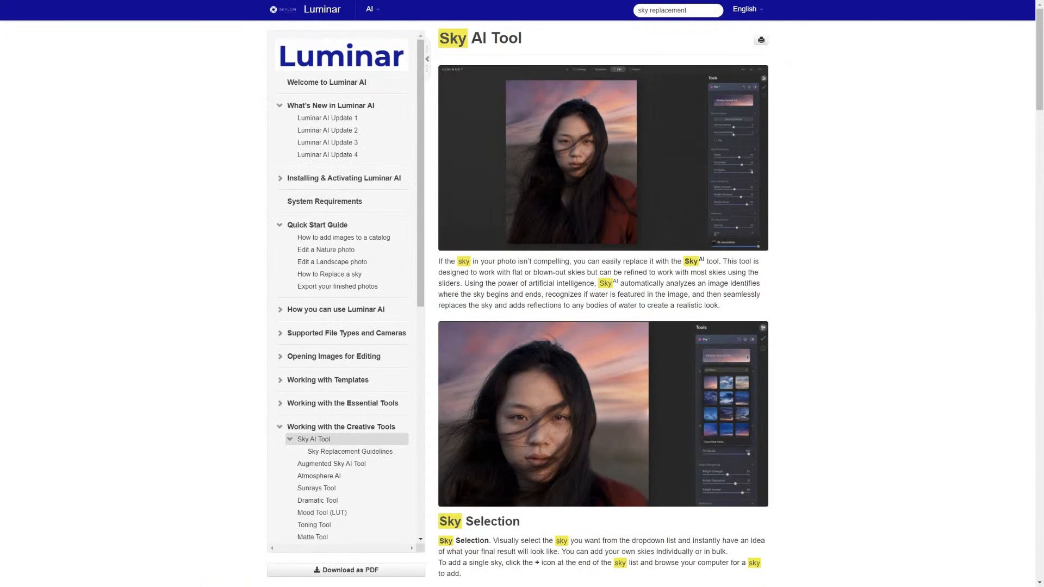
{"action": "scroll", "coordinate": [602, 303], "scroll_direction": "down", "scroll_amount": 12}
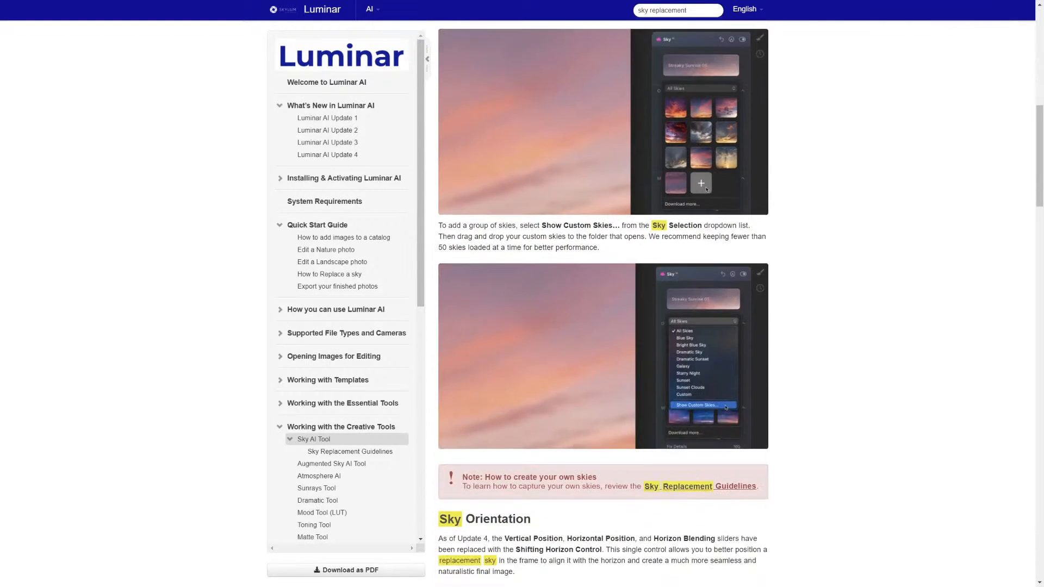
{"action": "scroll", "coordinate": [603, 303], "scroll_direction": "down", "scroll_amount": 6}
{"action": "scroll", "coordinate": [603, 304], "scroll_direction": "up", "scroll_amount": 3}
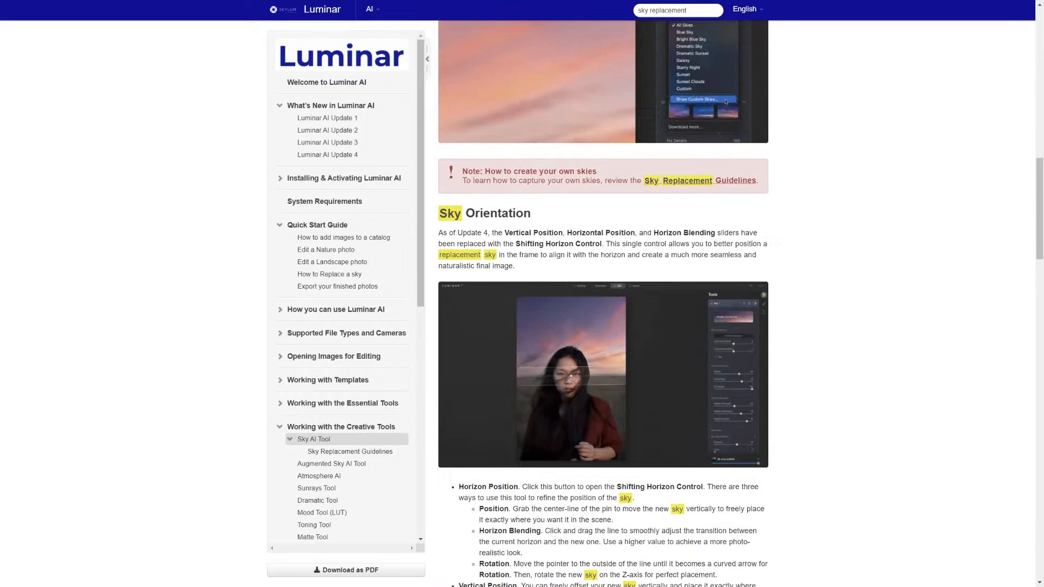
{"action": "scroll", "coordinate": [602, 303], "scroll_direction": "down", "scroll_amount": 1}
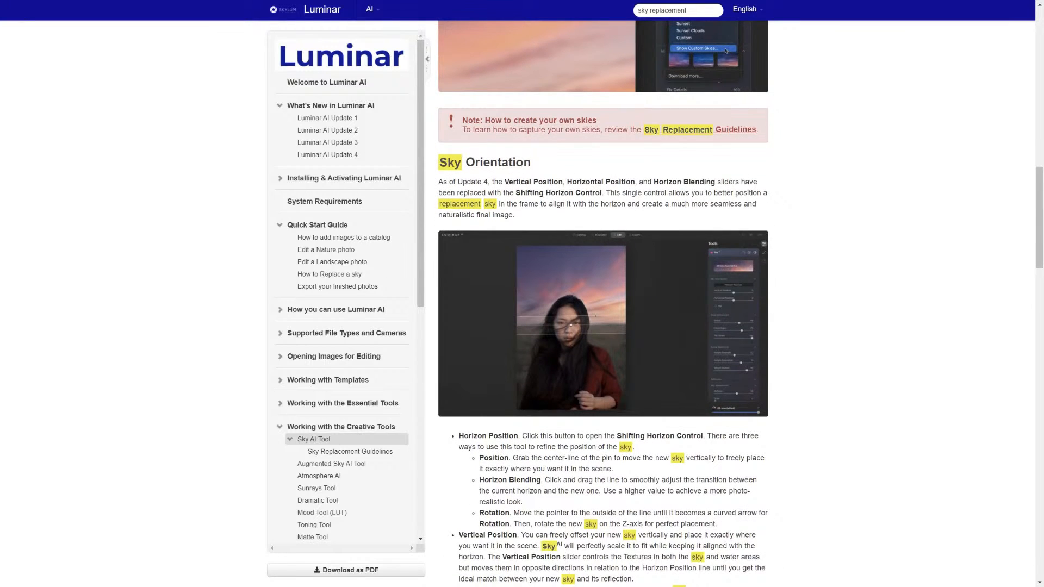